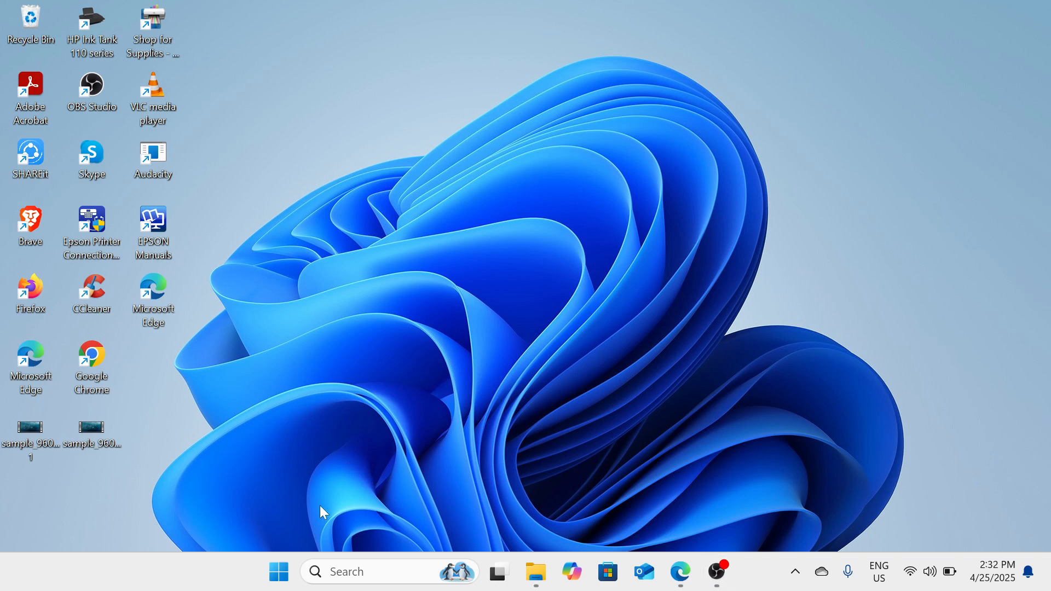
Open Device Manager in a maximized window and show the hidden devices.
{"action": "right_click", "coordinate": [281, 574]}
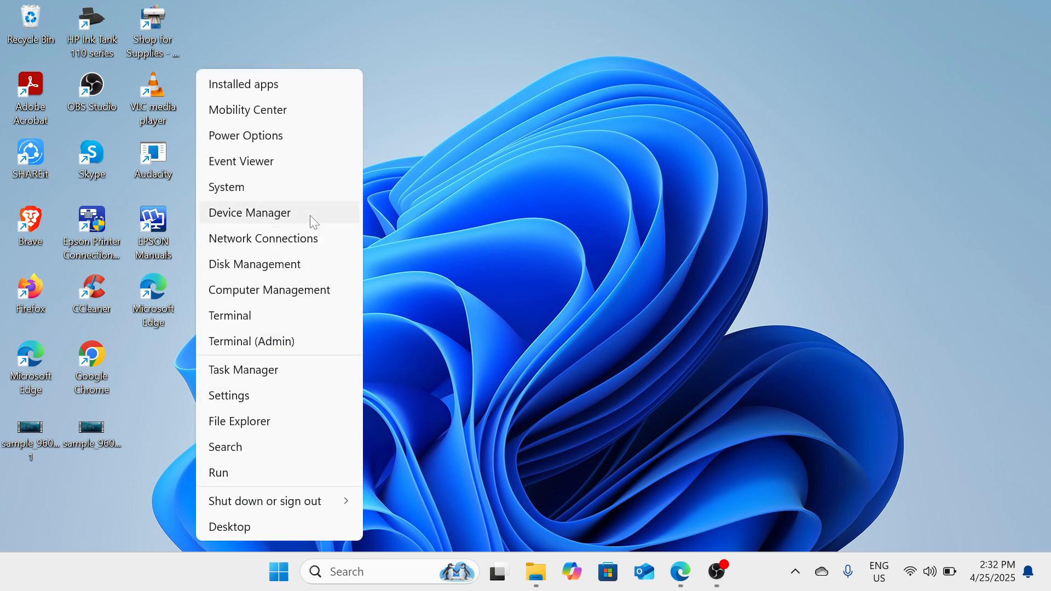
{"action": "left_click", "coordinate": [310, 215]}
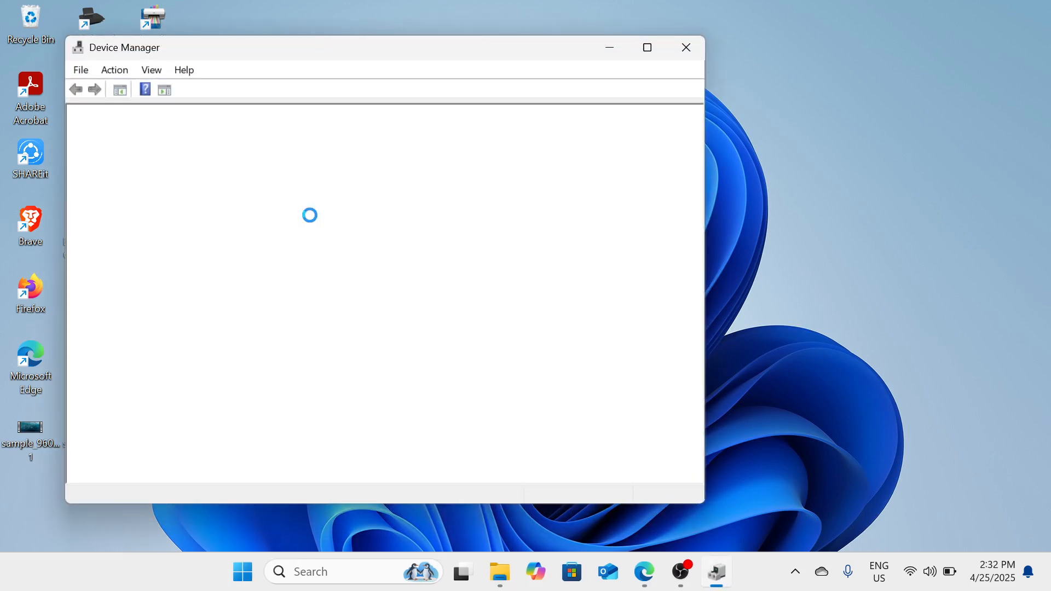
{"action": "left_click", "coordinate": [648, 50]}
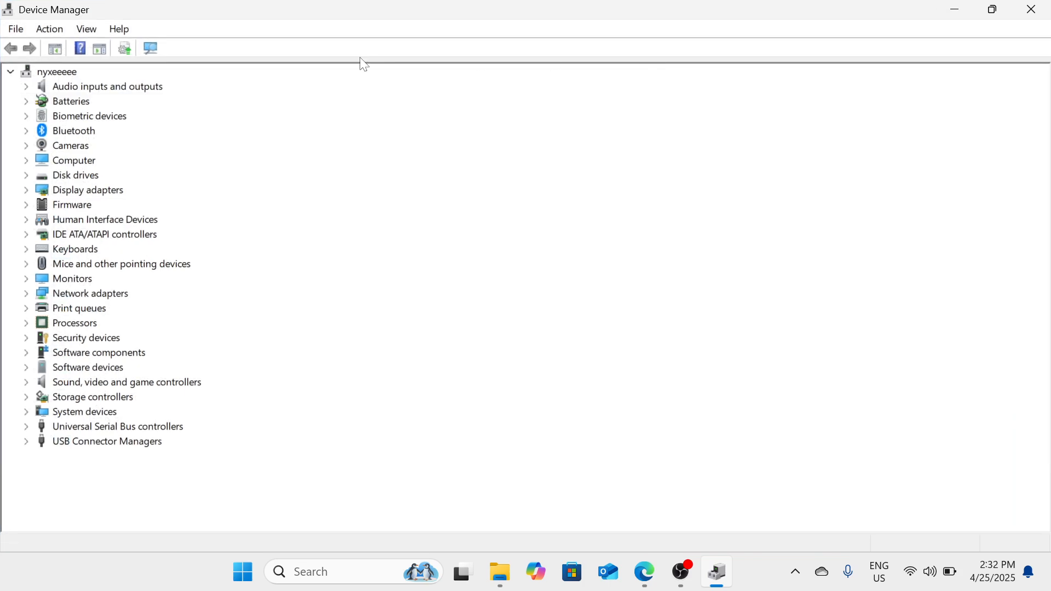
{"action": "left_click", "coordinate": [87, 31]}
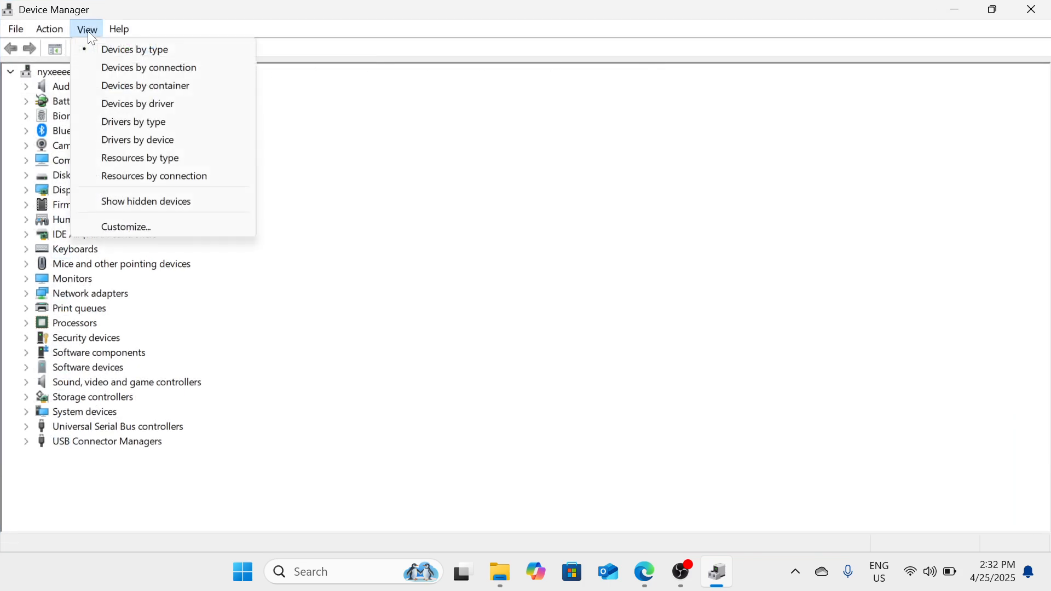
{"action": "left_click", "coordinate": [160, 207]}
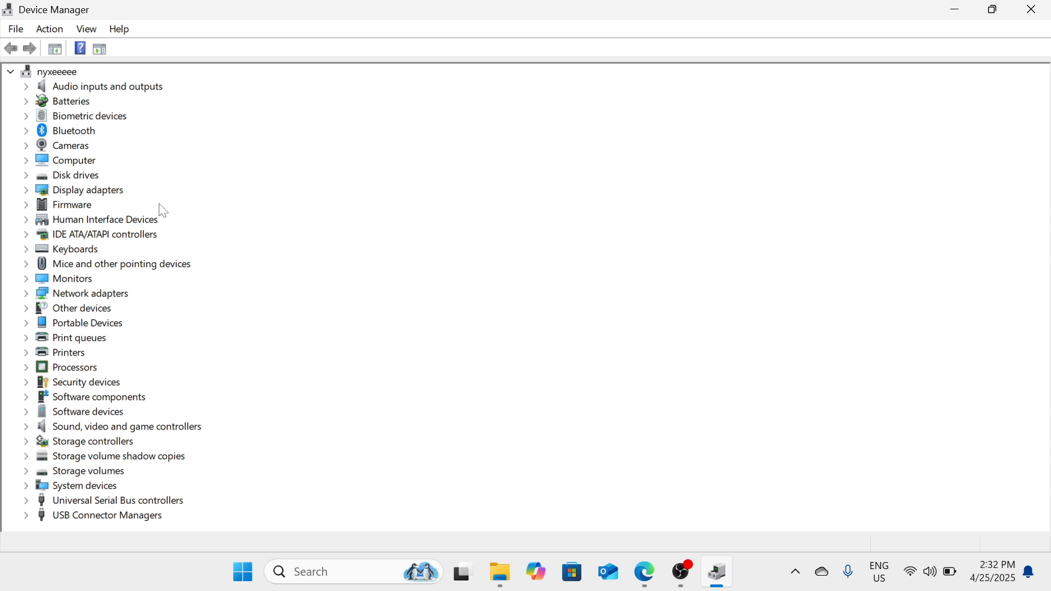
Start the Add Hardware wizard for adding legacy hardware to the computer.
{"action": "left_click", "coordinate": [51, 30]}
{"action": "left_click", "coordinate": [49, 29]}
{"action": "left_click", "coordinate": [50, 29]}
{"action": "left_click", "coordinate": [263, 173]}
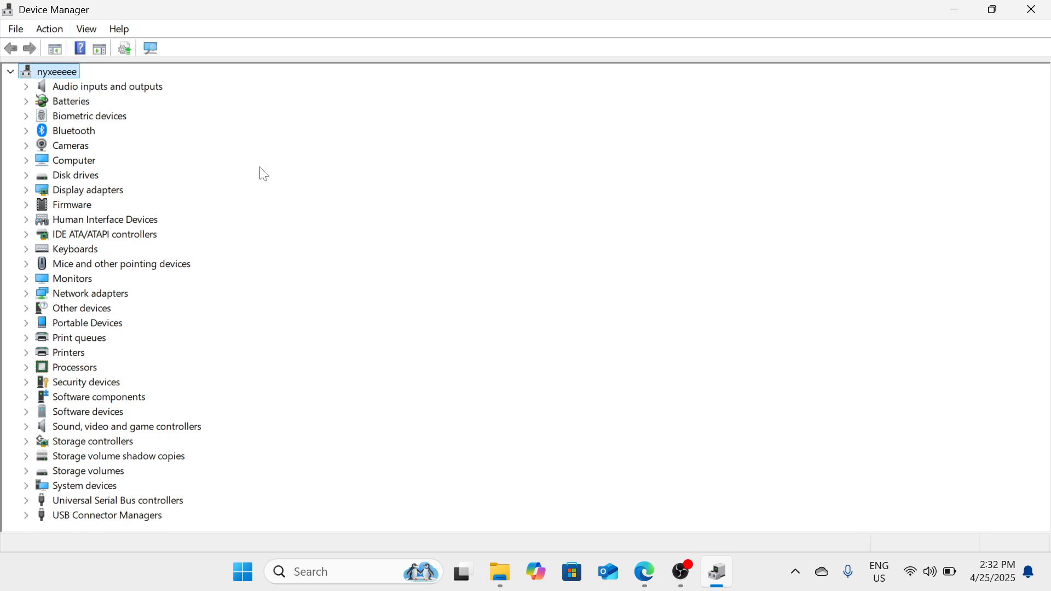
{"action": "left_click", "coordinate": [64, 32]}
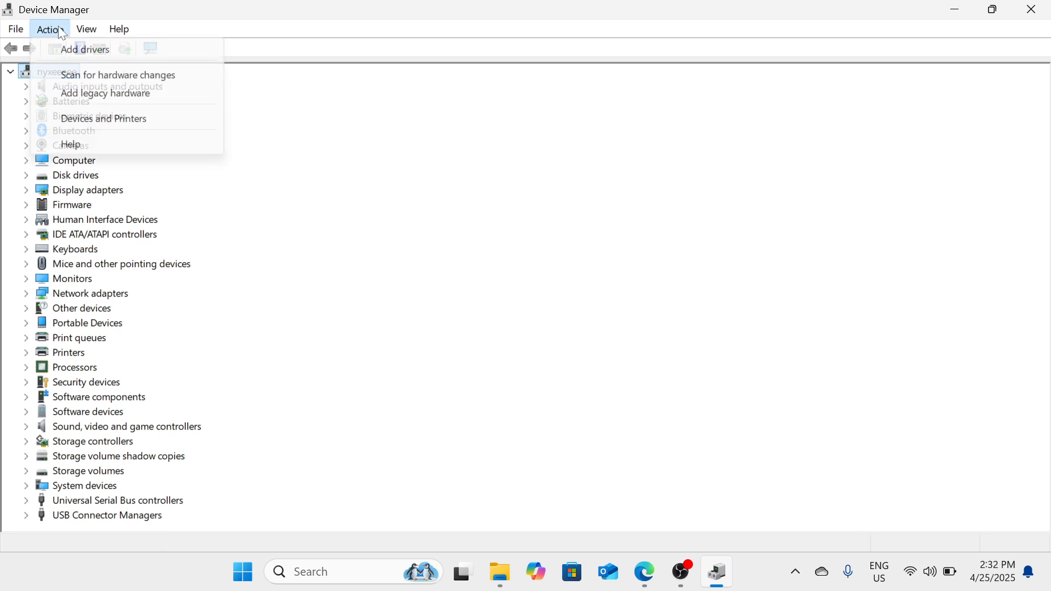
{"action": "left_click", "coordinate": [106, 94]}
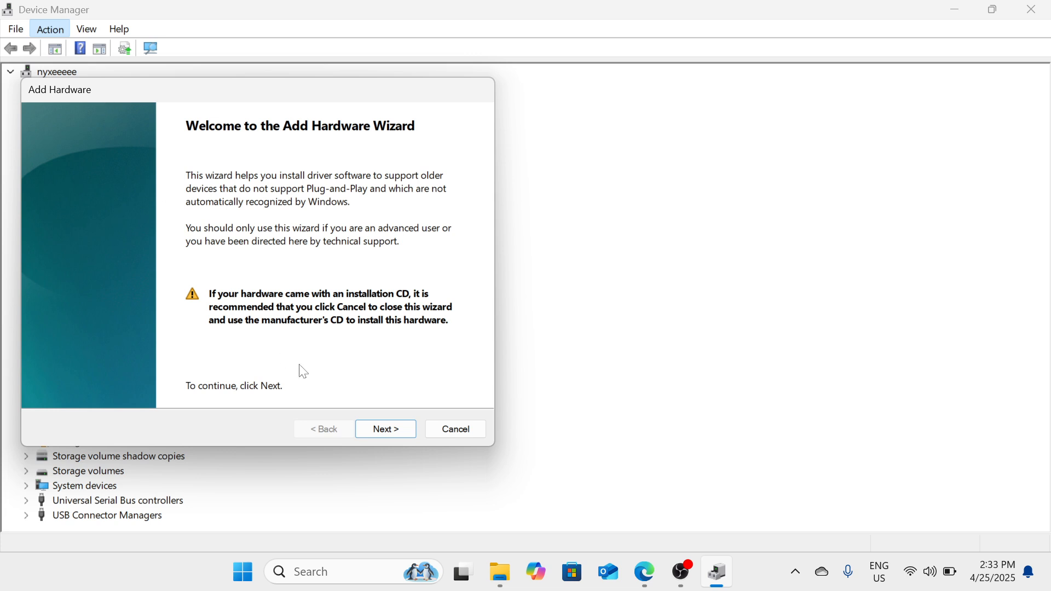
Continue past the welcome page and choose to install hardware manually selected from a list (Advanced).
{"action": "left_click", "coordinate": [395, 436]}
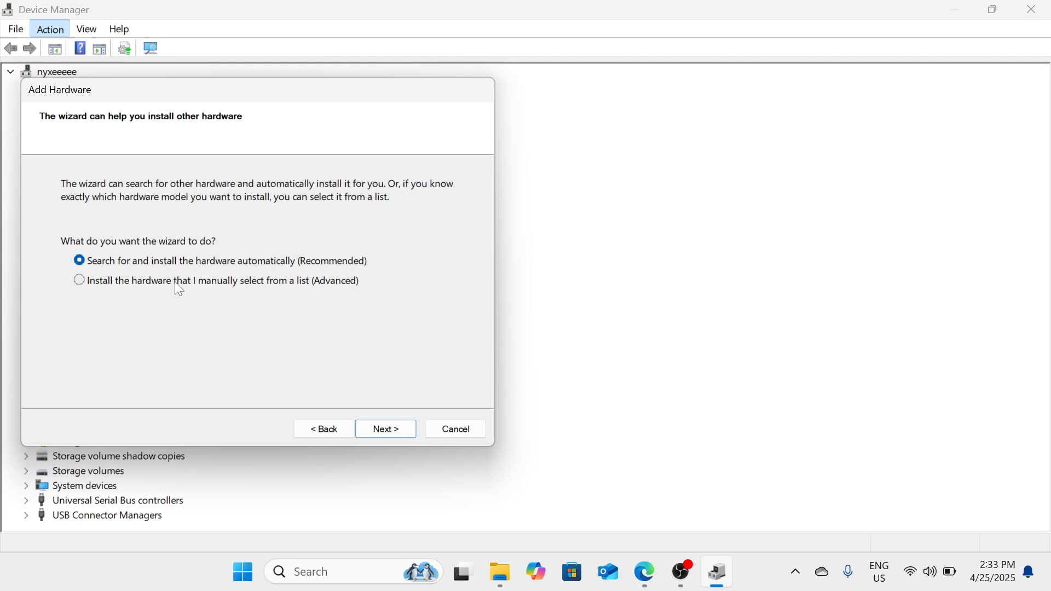
{"action": "left_click", "coordinate": [86, 285]}
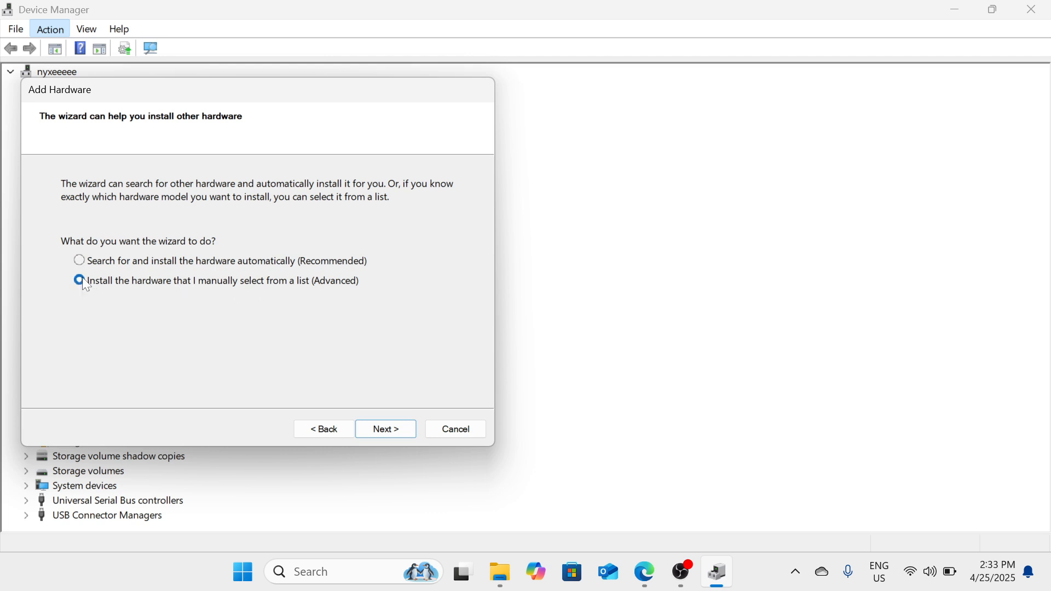
{"action": "left_click", "coordinate": [387, 436]}
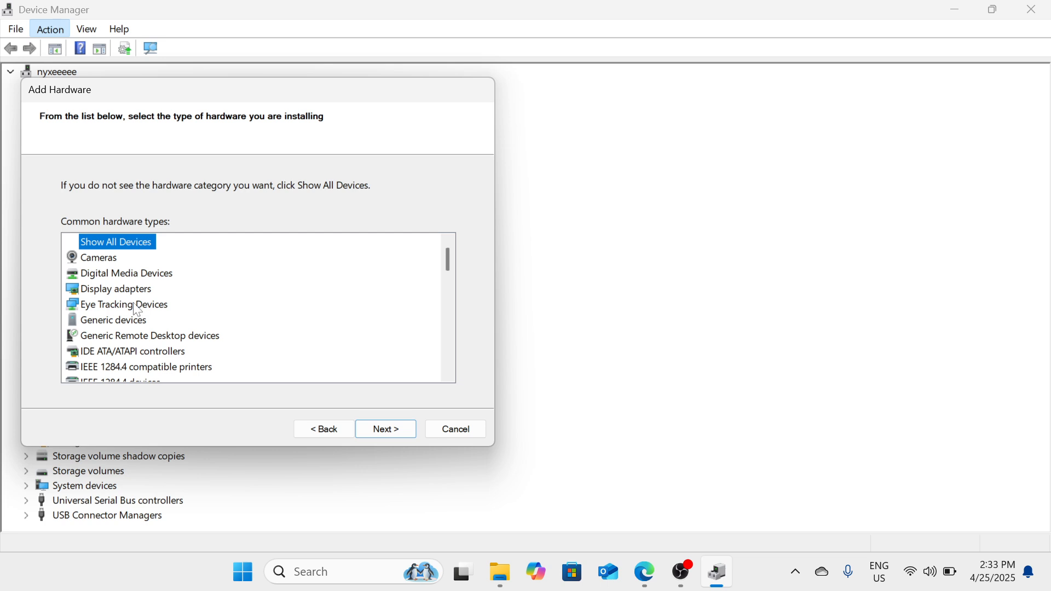
Look through the whole list of common hardware types in the wizard.
{"action": "scroll", "coordinate": [137, 311], "scroll_direction": "down", "scroll_amount": 3}
{"action": "scroll", "coordinate": [137, 310], "scroll_direction": "up", "scroll_amount": 3}
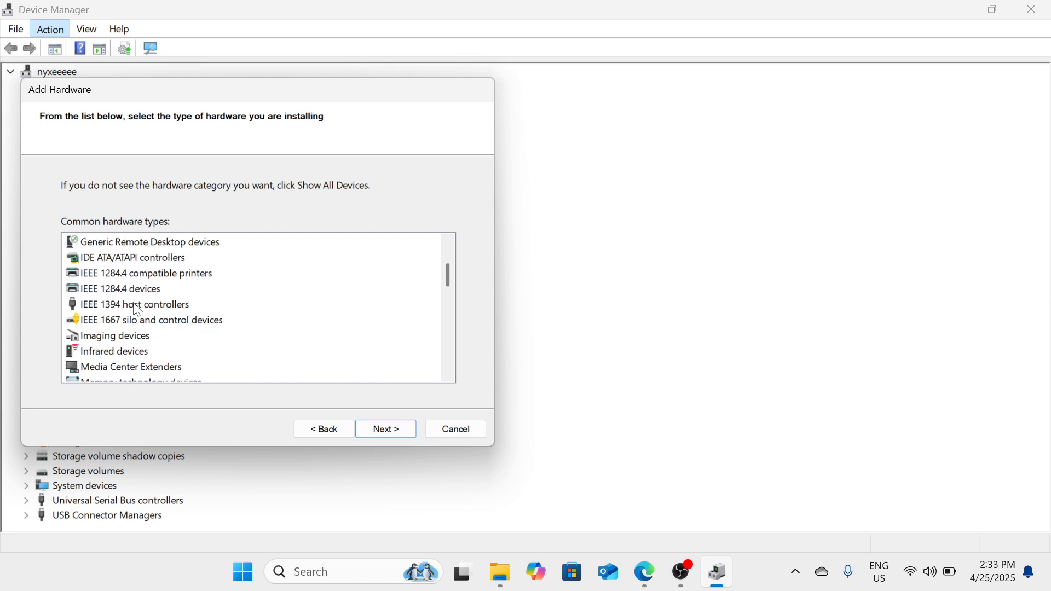
{"action": "scroll", "coordinate": [137, 310], "scroll_direction": "down", "scroll_amount": 2}
{"action": "scroll", "coordinate": [136, 311], "scroll_direction": "down", "scroll_amount": 2}
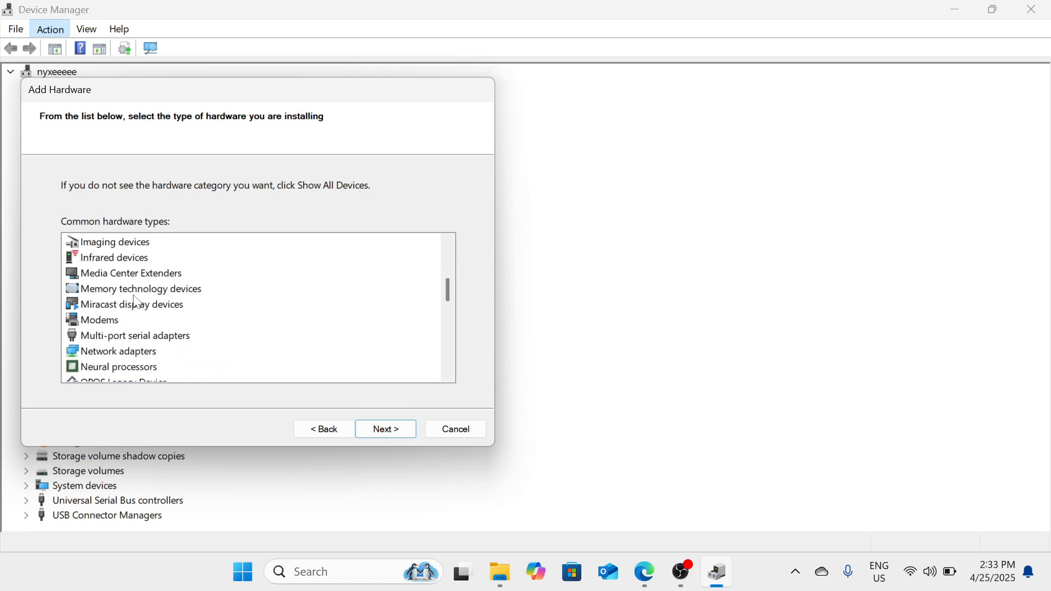
{"action": "scroll", "coordinate": [135, 300], "scroll_direction": "down", "scroll_amount": 1}
{"action": "scroll", "coordinate": [135, 300], "scroll_direction": "up", "scroll_amount": 1}
{"action": "scroll", "coordinate": [137, 303], "scroll_direction": "up", "scroll_amount": 1}
{"action": "scroll", "coordinate": [137, 303], "scroll_direction": "down", "scroll_amount": 4}
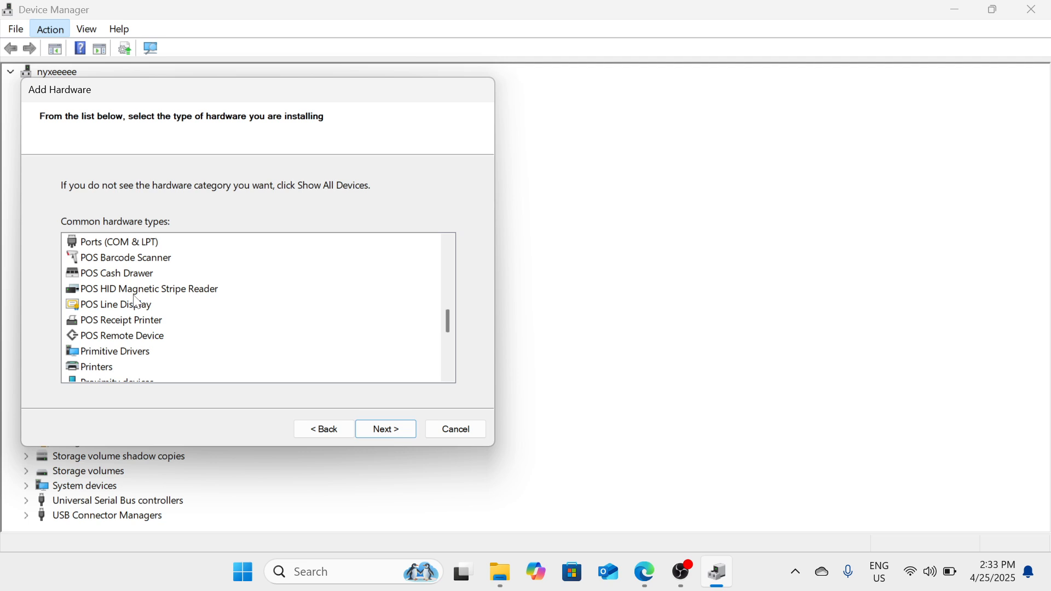
{"action": "scroll", "coordinate": [137, 302], "scroll_direction": "down", "scroll_amount": 4}
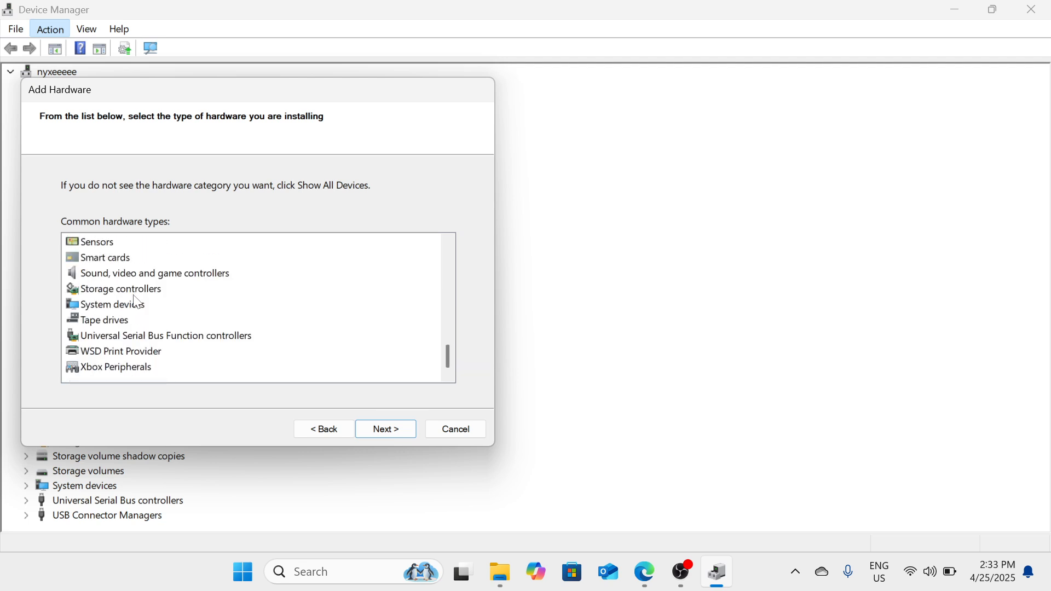
{"action": "scroll", "coordinate": [137, 303], "scroll_direction": "up", "scroll_amount": 10}
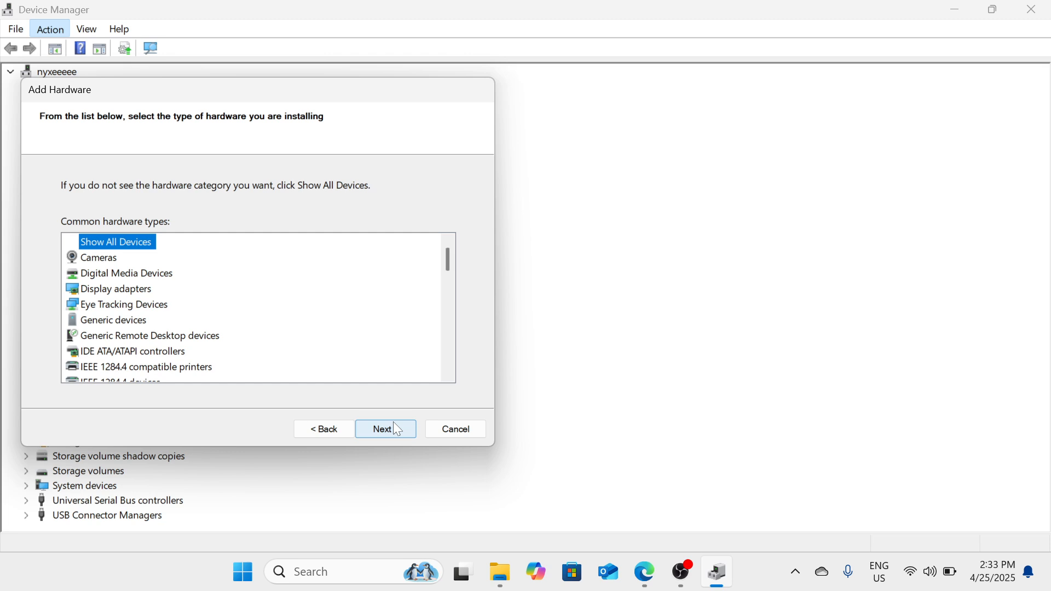
Choose Show All Devices as the hardware type and continue to the driver selection.
{"action": "left_click", "coordinate": [151, 293]}
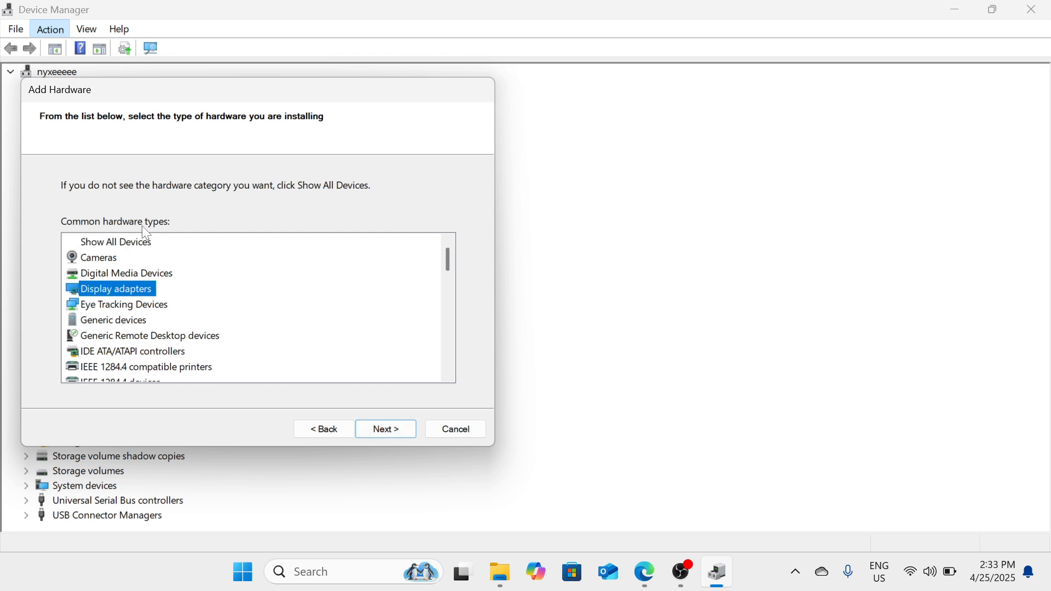
{"action": "left_click", "coordinate": [154, 244]}
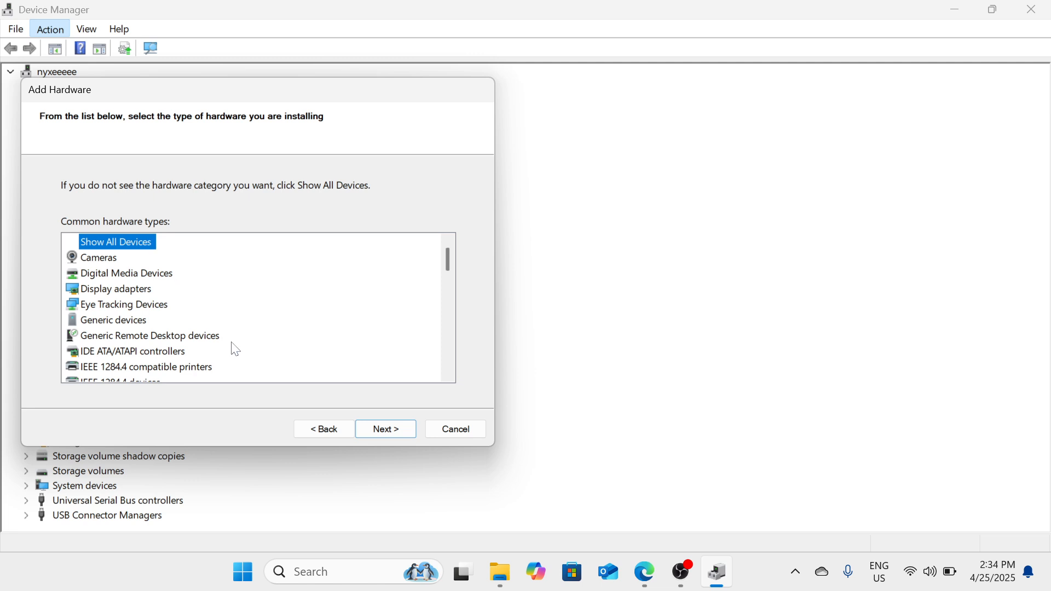
{"action": "left_click", "coordinate": [396, 430]}
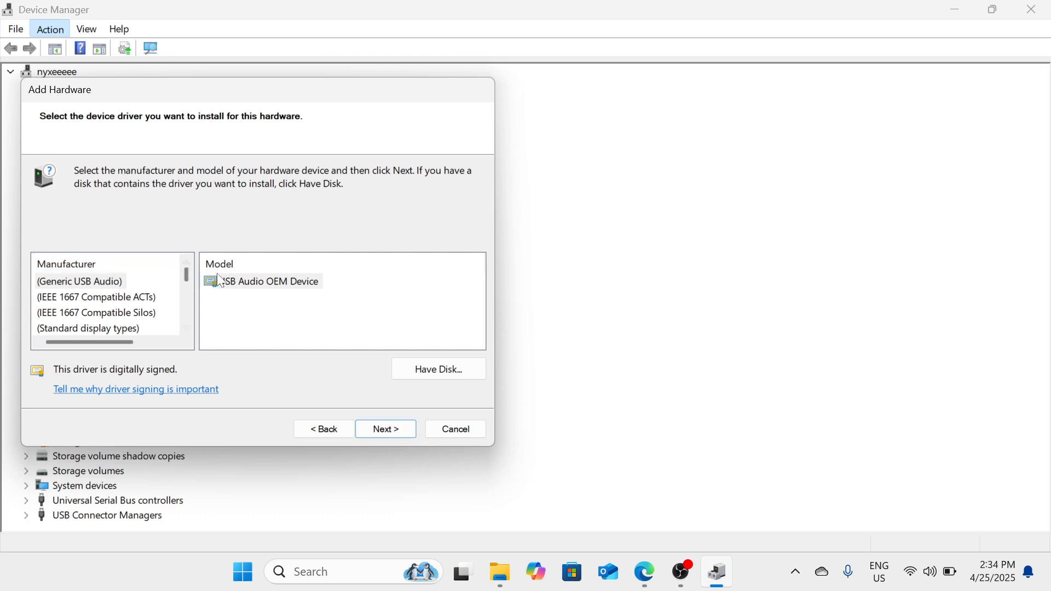
Select Intel as the manufacturer and look through its available driver models.
{"action": "scroll", "coordinate": [125, 326], "scroll_direction": "down", "scroll_amount": 2}
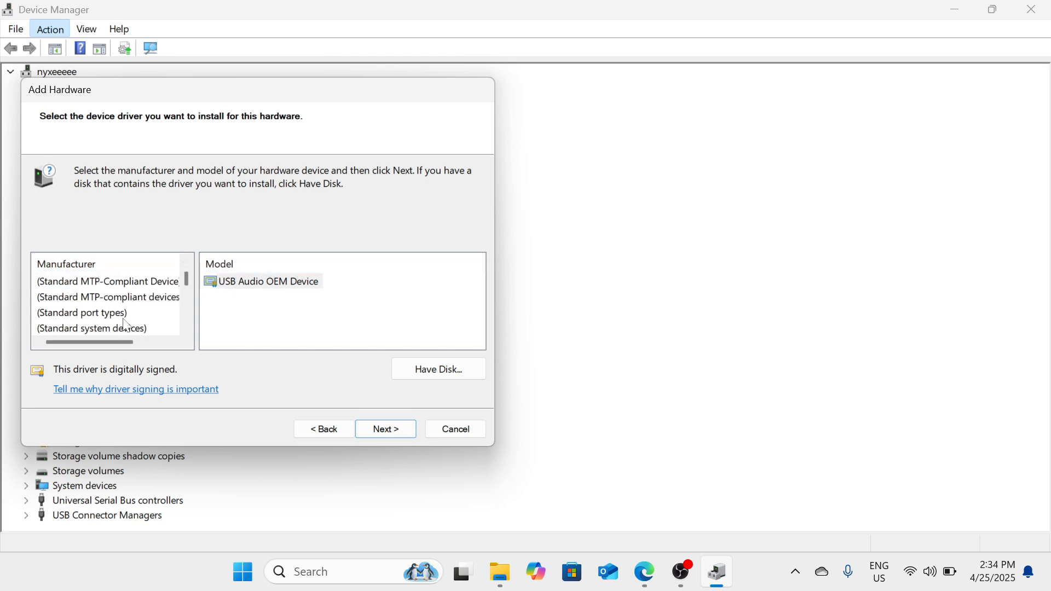
{"action": "scroll", "coordinate": [126, 326], "scroll_direction": "down", "scroll_amount": 8}
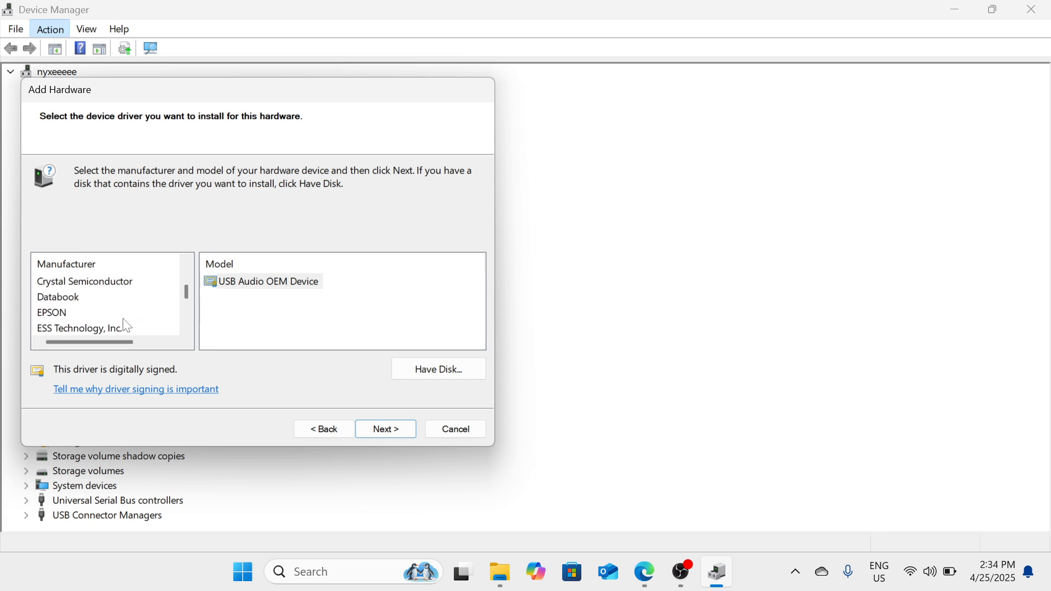
{"action": "scroll", "coordinate": [126, 325], "scroll_direction": "down", "scroll_amount": 3}
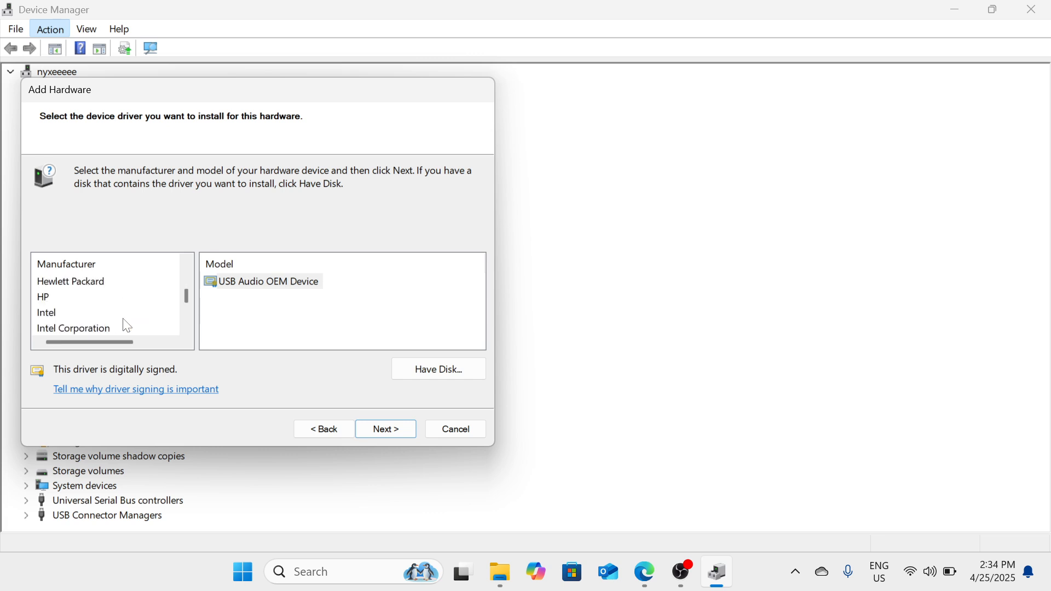
{"action": "left_click", "coordinate": [52, 314]}
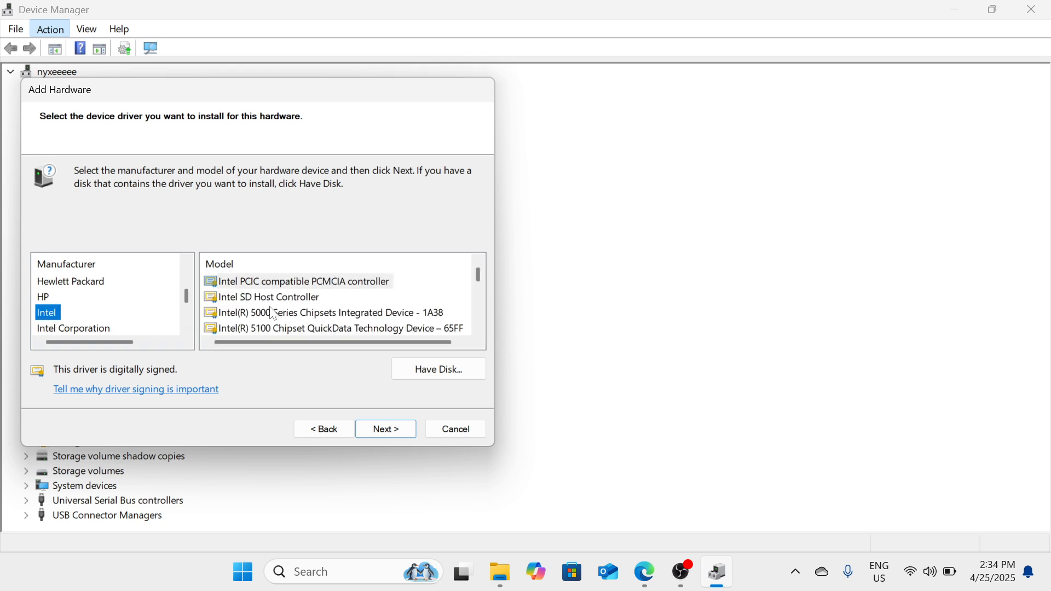
{"action": "scroll", "coordinate": [273, 315], "scroll_direction": "down", "scroll_amount": 5}
{"action": "scroll", "coordinate": [274, 315], "scroll_direction": "down", "scroll_amount": 5}
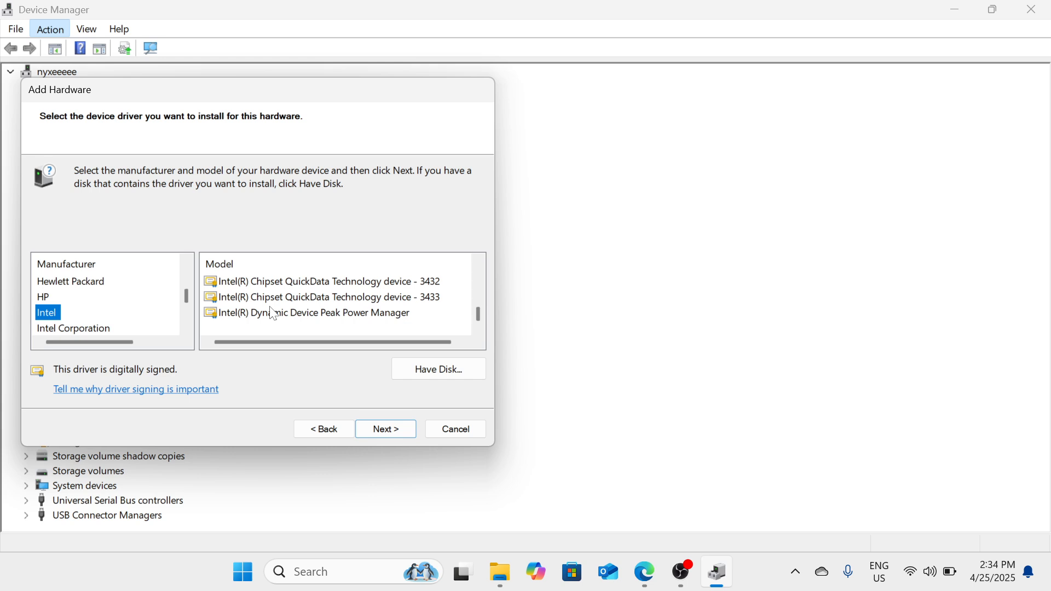
{"action": "scroll", "coordinate": [274, 314], "scroll_direction": "up", "scroll_amount": 6}
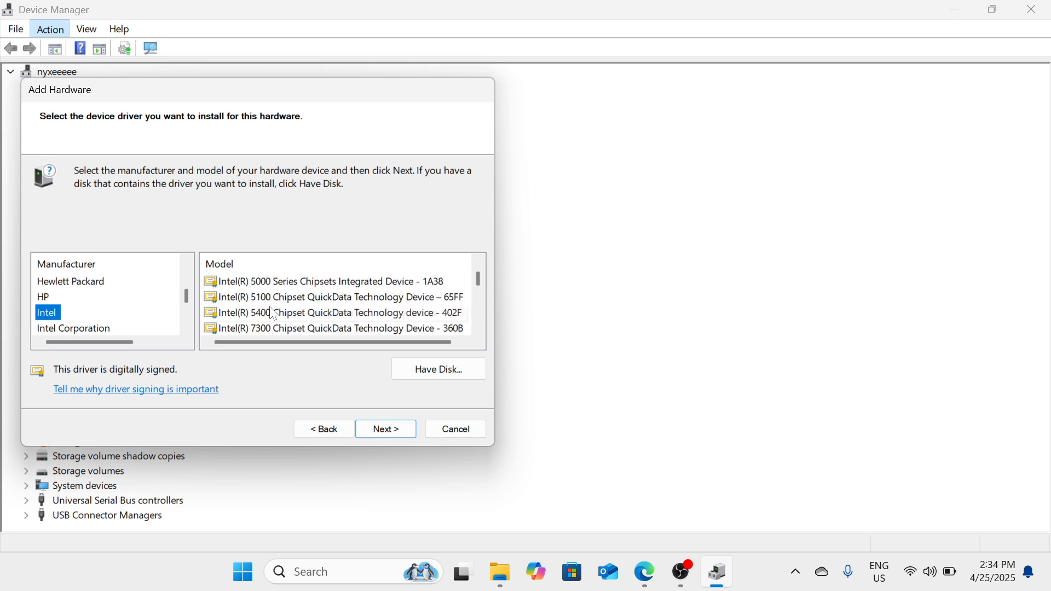
{"action": "scroll", "coordinate": [274, 315], "scroll_direction": "up", "scroll_amount": 1}
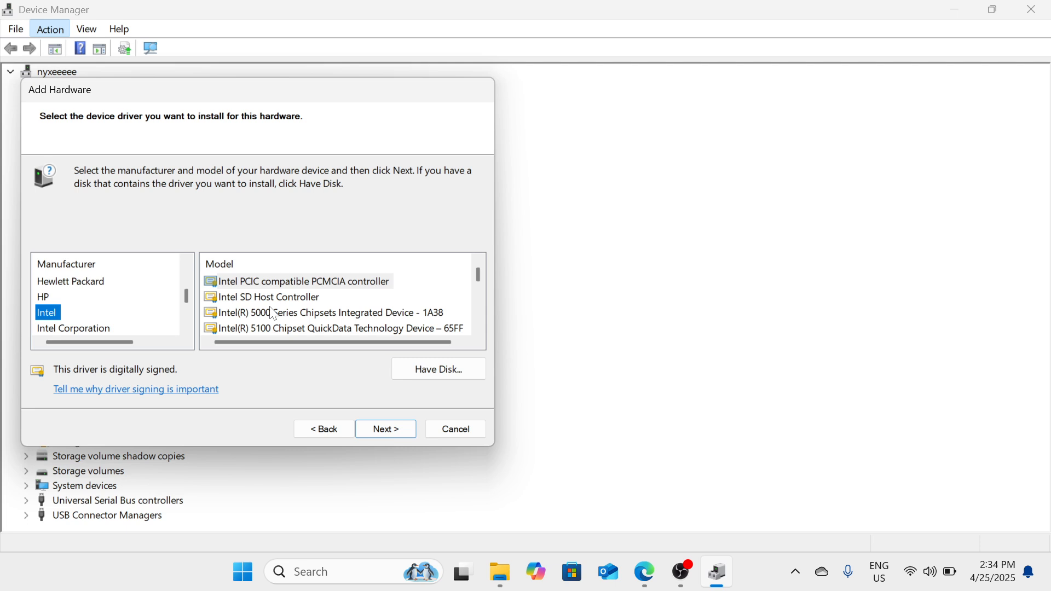
Browse the other manufacturers, select AMD to view its models, and cancel the Add Hardware wizard.
{"action": "scroll", "coordinate": [94, 319], "scroll_direction": "up", "scroll_amount": 2}
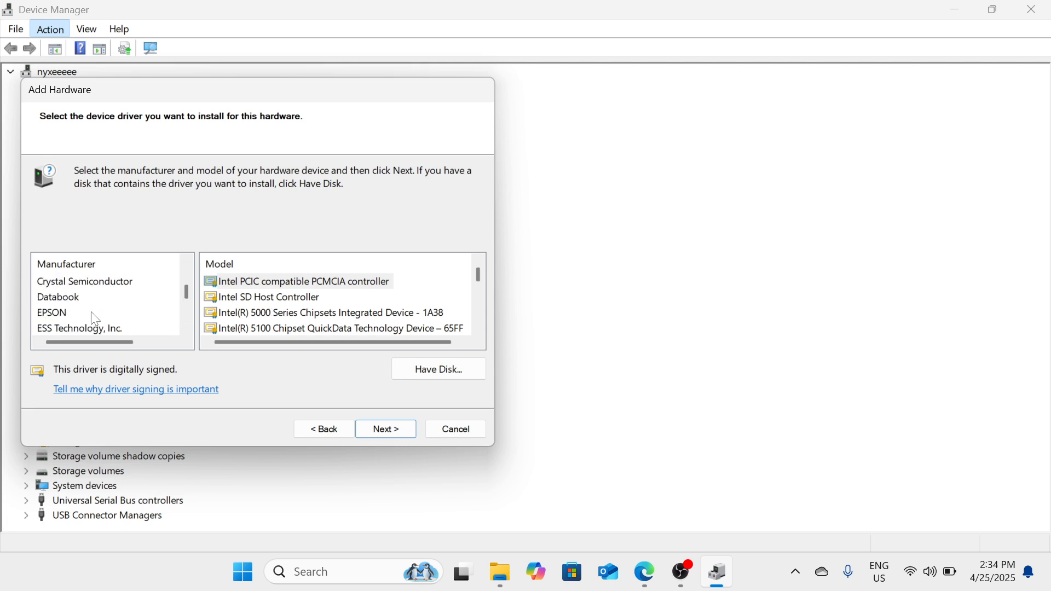
{"action": "scroll", "coordinate": [94, 318], "scroll_direction": "up", "scroll_amount": 1}
{"action": "scroll", "coordinate": [95, 319], "scroll_direction": "down", "scroll_amount": 6}
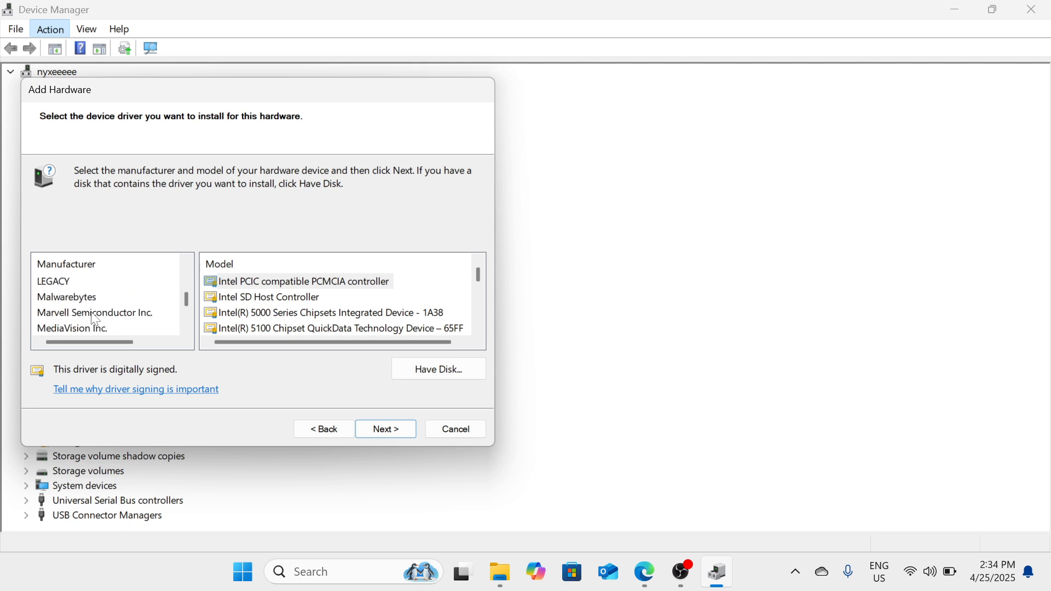
{"action": "scroll", "coordinate": [95, 319], "scroll_direction": "down", "scroll_amount": 3}
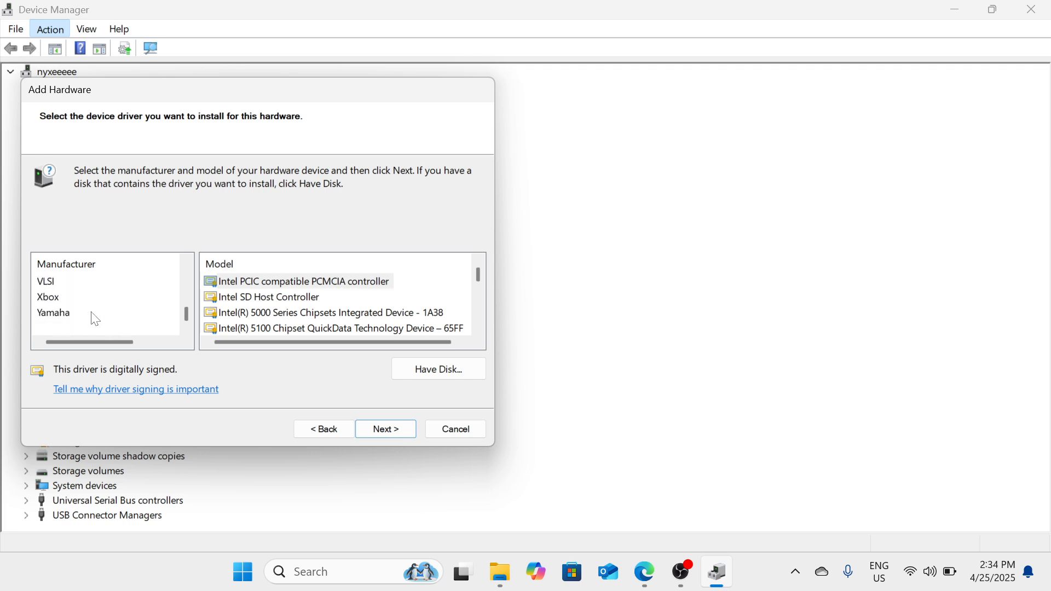
{"action": "scroll", "coordinate": [95, 320], "scroll_direction": "up", "scroll_amount": 8}
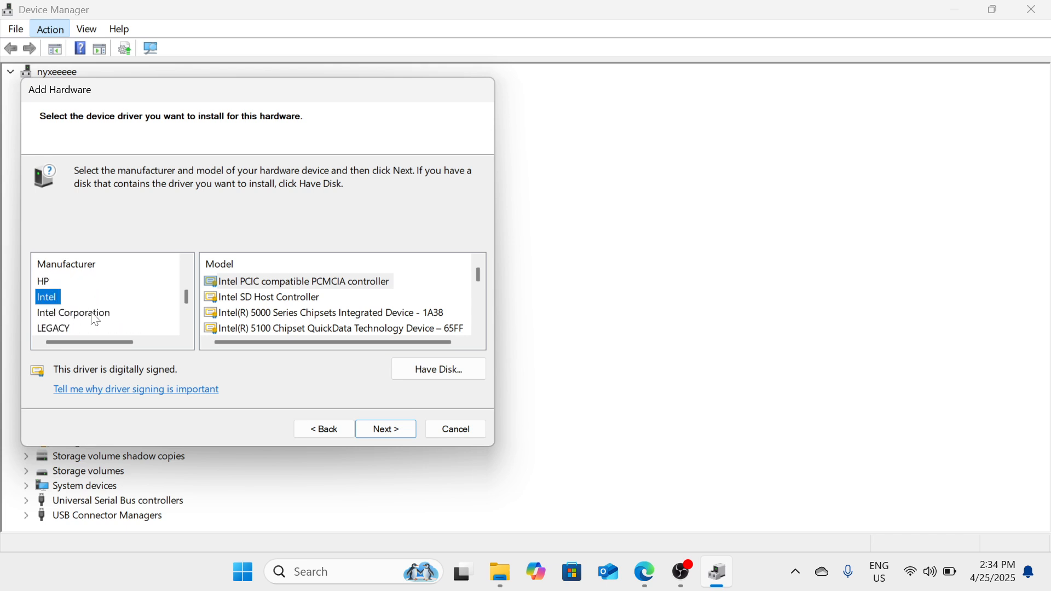
{"action": "scroll", "coordinate": [96, 319], "scroll_direction": "down", "scroll_amount": 1}
{"action": "scroll", "coordinate": [84, 320], "scroll_direction": "up", "scroll_amount": 4}
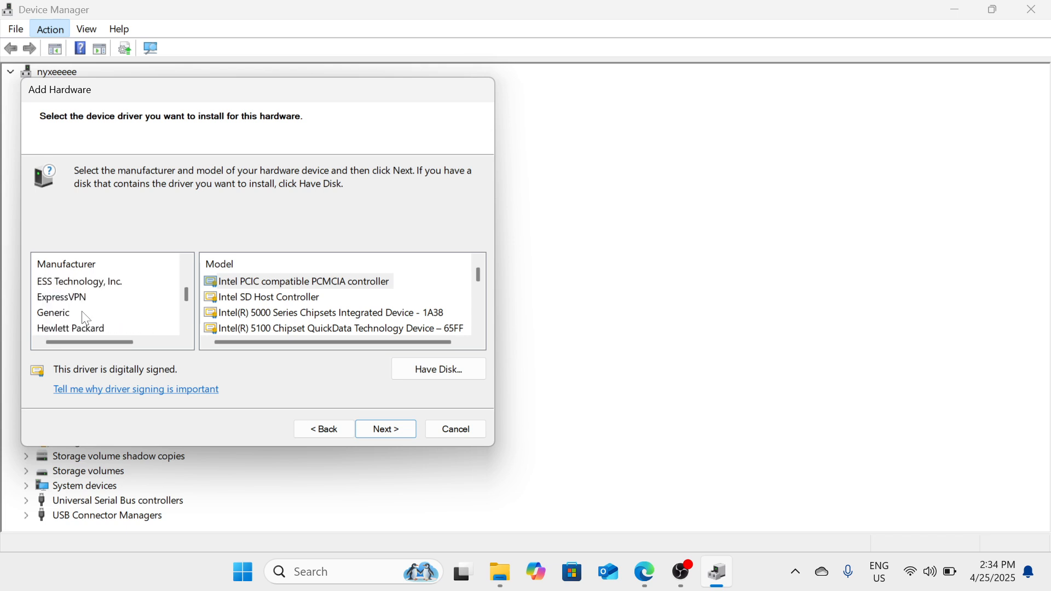
{"action": "scroll", "coordinate": [86, 320], "scroll_direction": "up", "scroll_amount": 2}
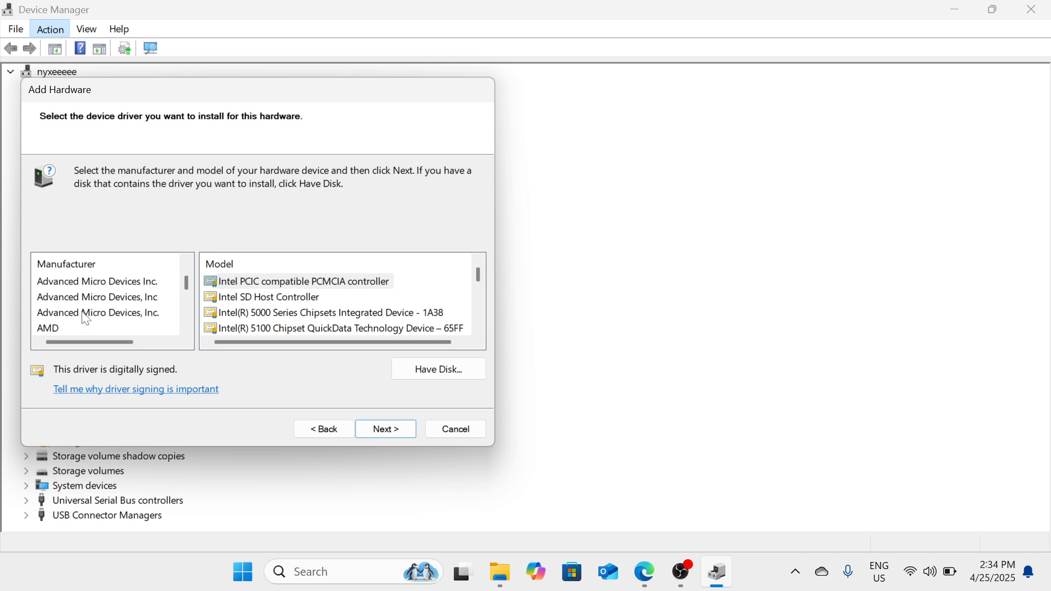
{"action": "left_click", "coordinate": [48, 330]}
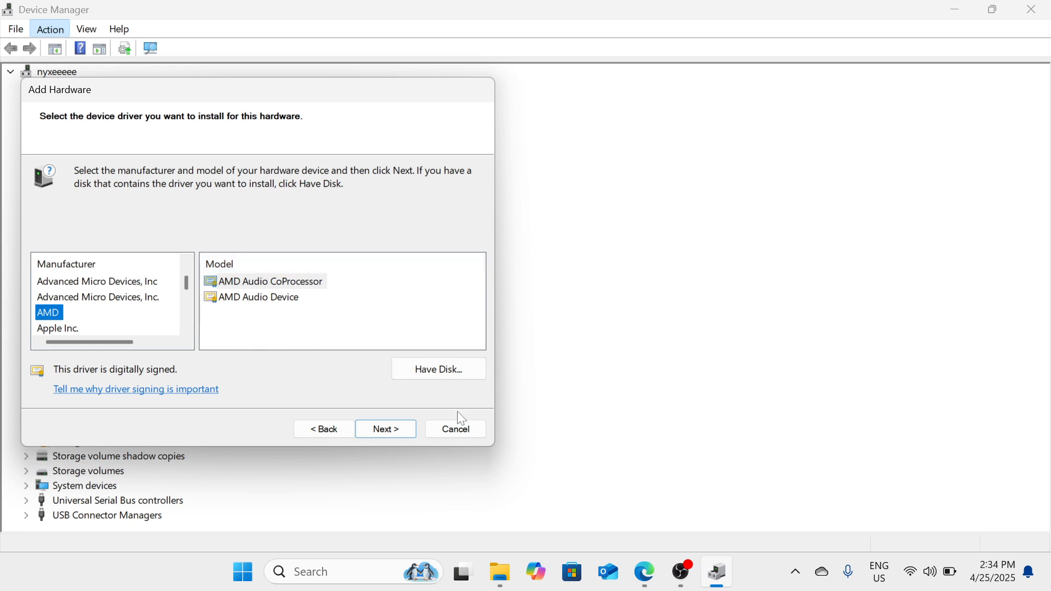
{"action": "left_click", "coordinate": [463, 424]}
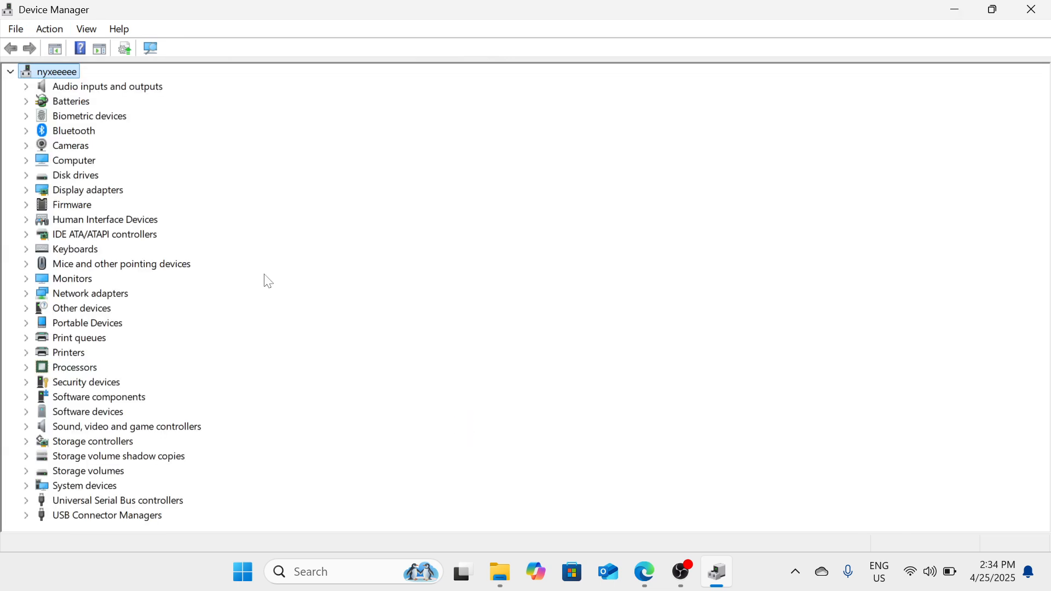
Scan for hardware changes and expand the Bluetooth category.
{"action": "left_click", "coordinate": [152, 47]}
{"action": "left_click", "coordinate": [155, 48]}
{"action": "double_click", "coordinate": [80, 133]}
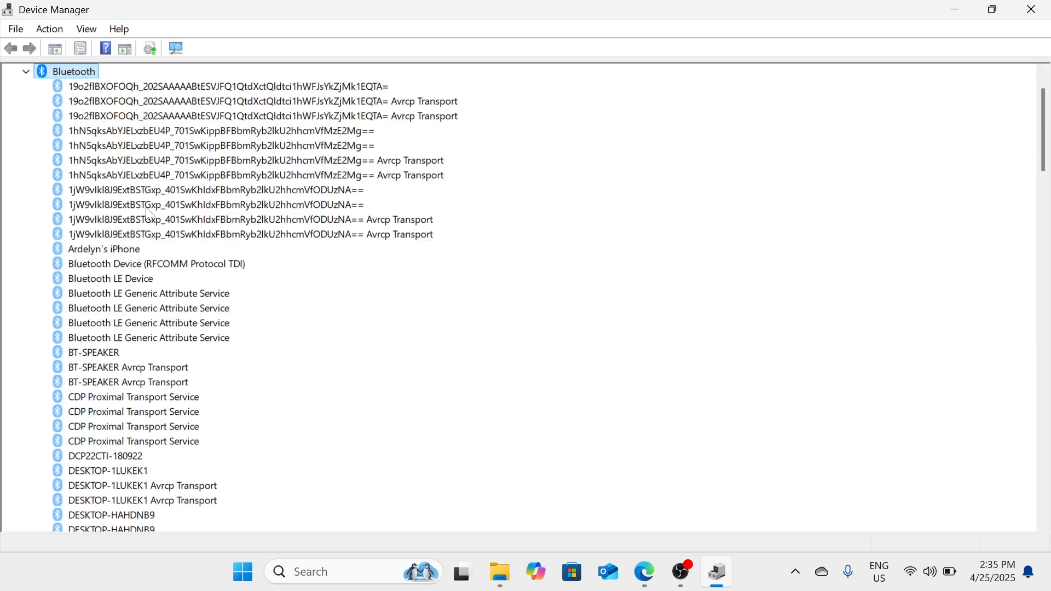
Look through the full list of devices under the Bluetooth category, including the hidden ones.
{"action": "scroll", "coordinate": [181, 221], "scroll_direction": "down", "scroll_amount": 17}
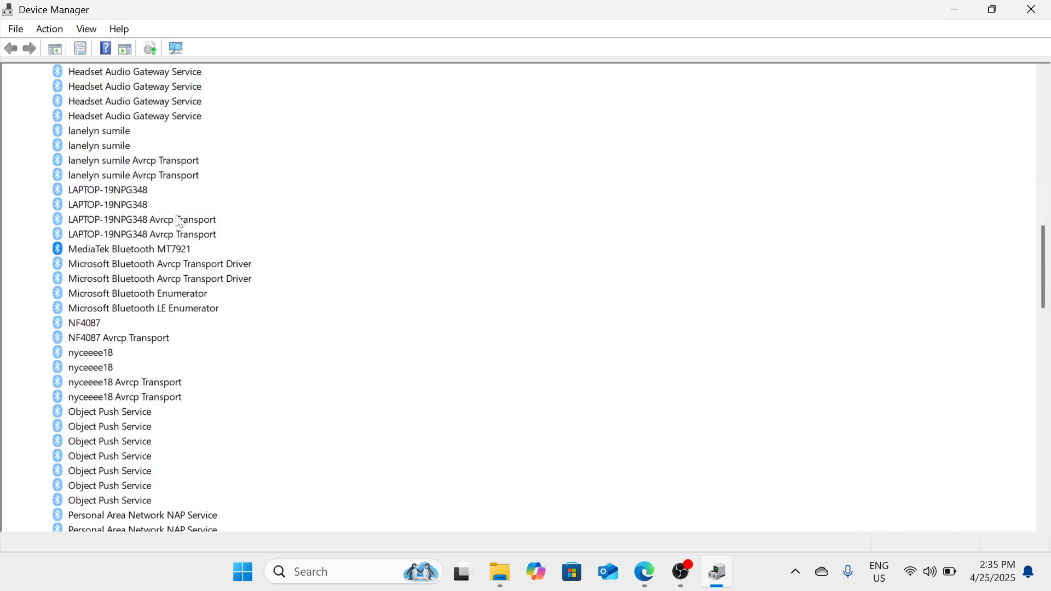
{"action": "scroll", "coordinate": [181, 222], "scroll_direction": "up", "scroll_amount": 1}
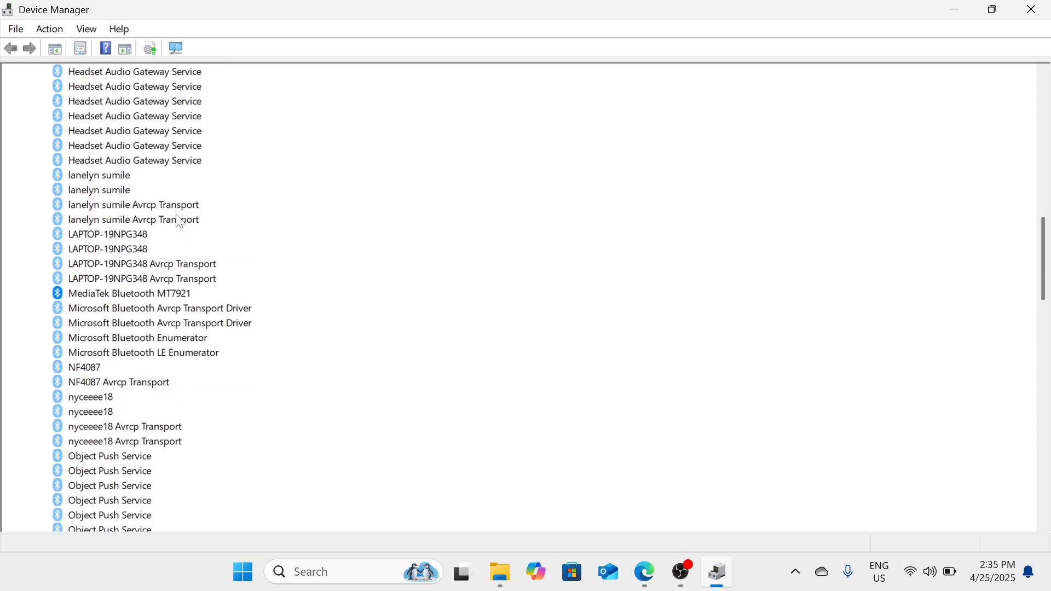
{"action": "scroll", "coordinate": [180, 221], "scroll_direction": "up", "scroll_amount": 16}
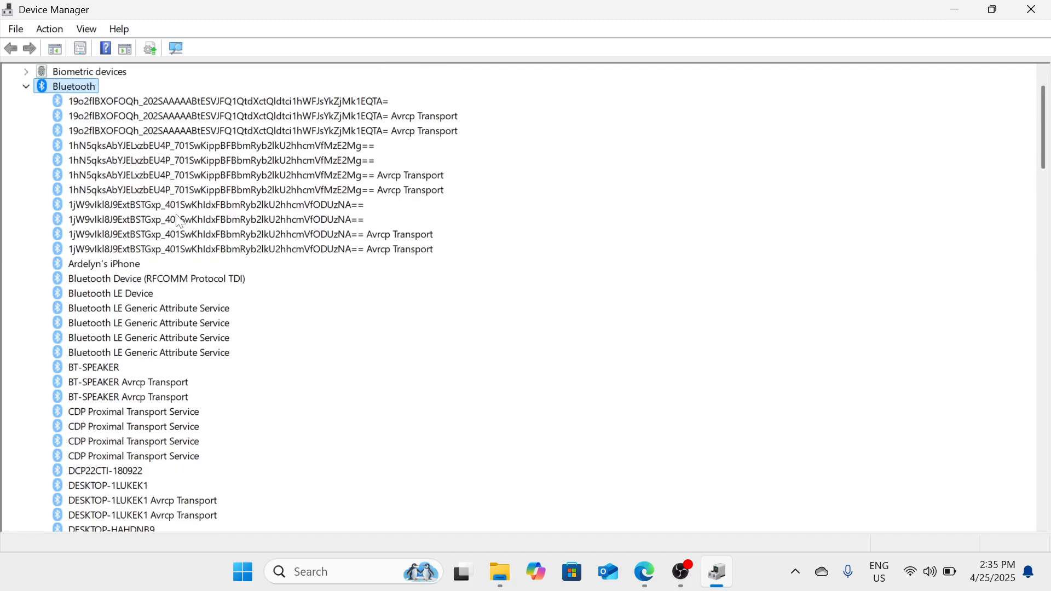
{"action": "scroll", "coordinate": [180, 222], "scroll_direction": "down", "scroll_amount": 3}
{"action": "scroll", "coordinate": [180, 216], "scroll_direction": "down", "scroll_amount": 2}
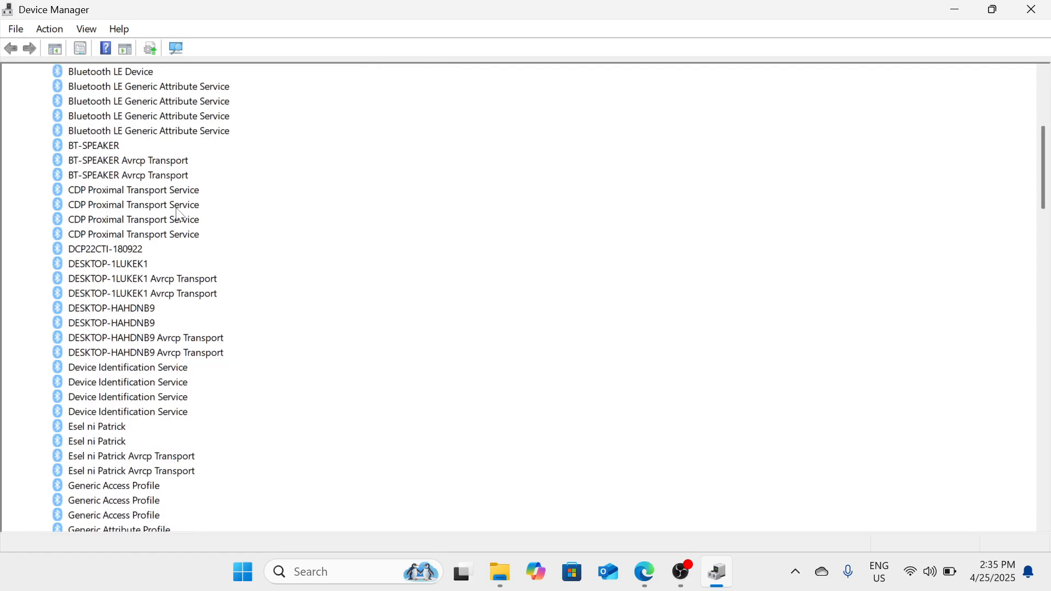
{"action": "scroll", "coordinate": [179, 216], "scroll_direction": "down", "scroll_amount": 11}
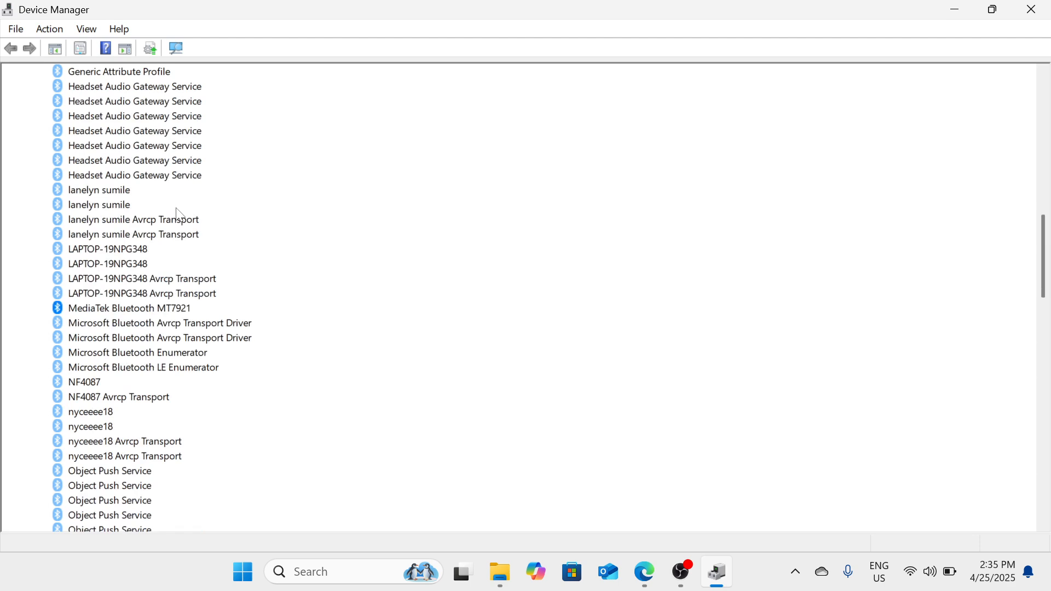
{"action": "scroll", "coordinate": [180, 216], "scroll_direction": "down", "scroll_amount": 11}
{"action": "scroll", "coordinate": [179, 215], "scroll_direction": "up", "scroll_amount": 10}
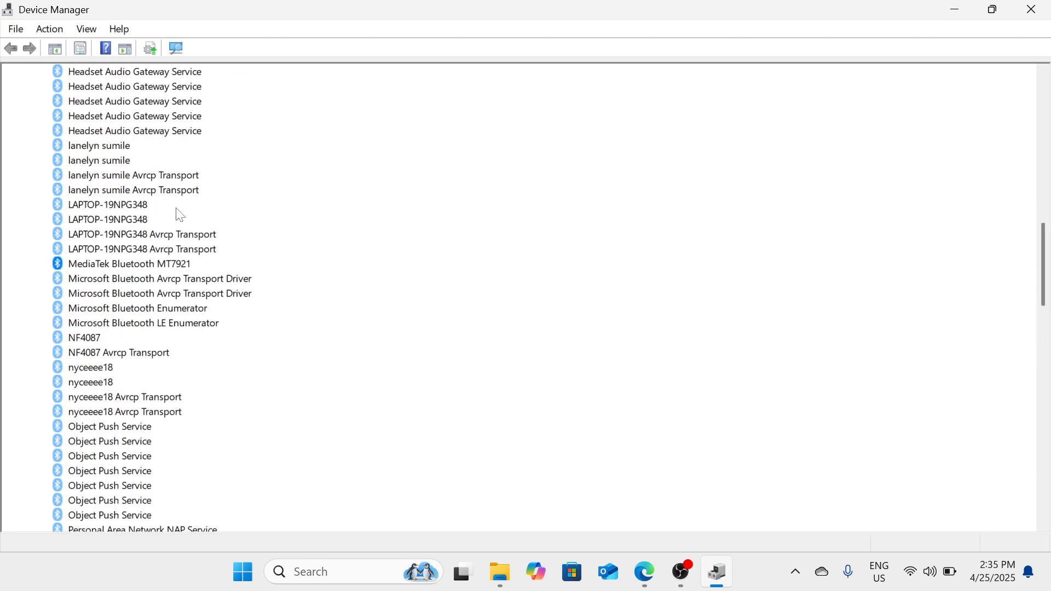
{"action": "scroll", "coordinate": [179, 215], "scroll_direction": "up", "scroll_amount": 18}
{"action": "scroll", "coordinate": [180, 216], "scroll_direction": "down", "scroll_amount": 12}
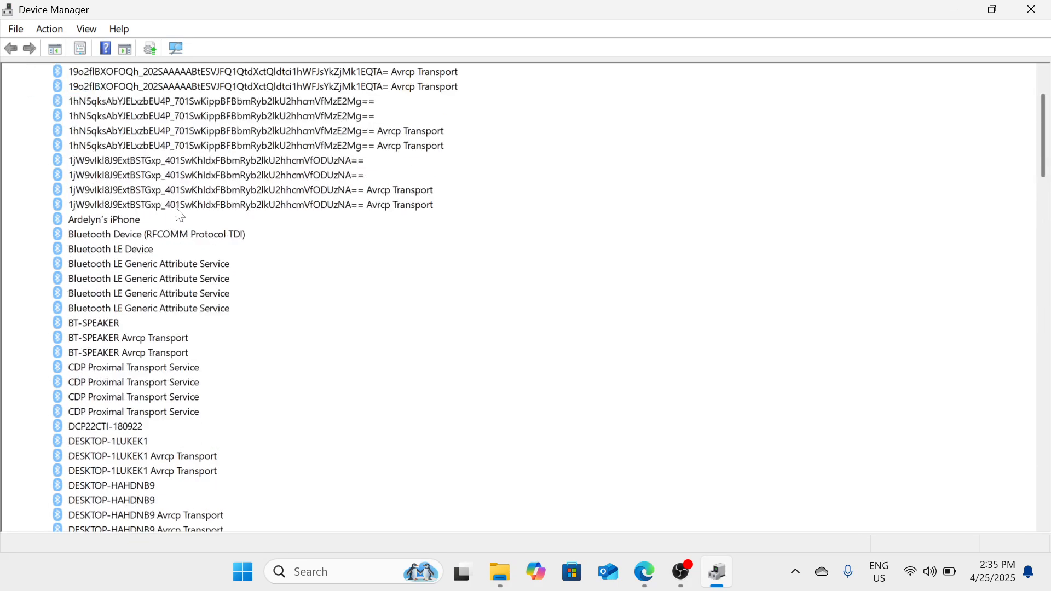
{"action": "scroll", "coordinate": [179, 215], "scroll_direction": "down", "scroll_amount": 2}
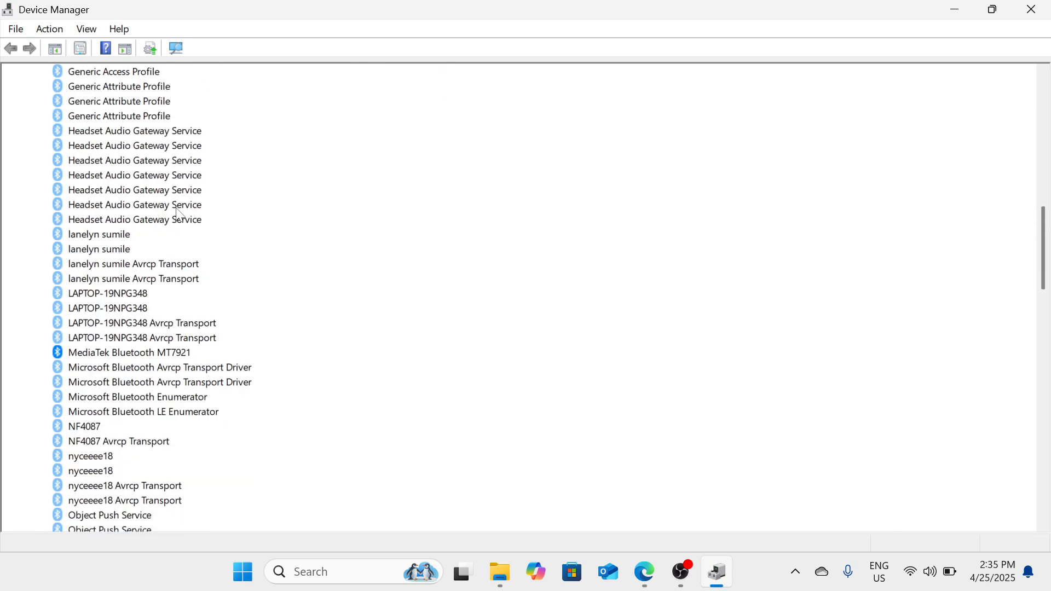
Start a driver update for the second Generic Access Profile device, browsing the computer and picking from the list of available drivers.
{"action": "scroll", "coordinate": [144, 101], "scroll_direction": "up", "scroll_amount": 1}
{"action": "left_click", "coordinate": [144, 101]}
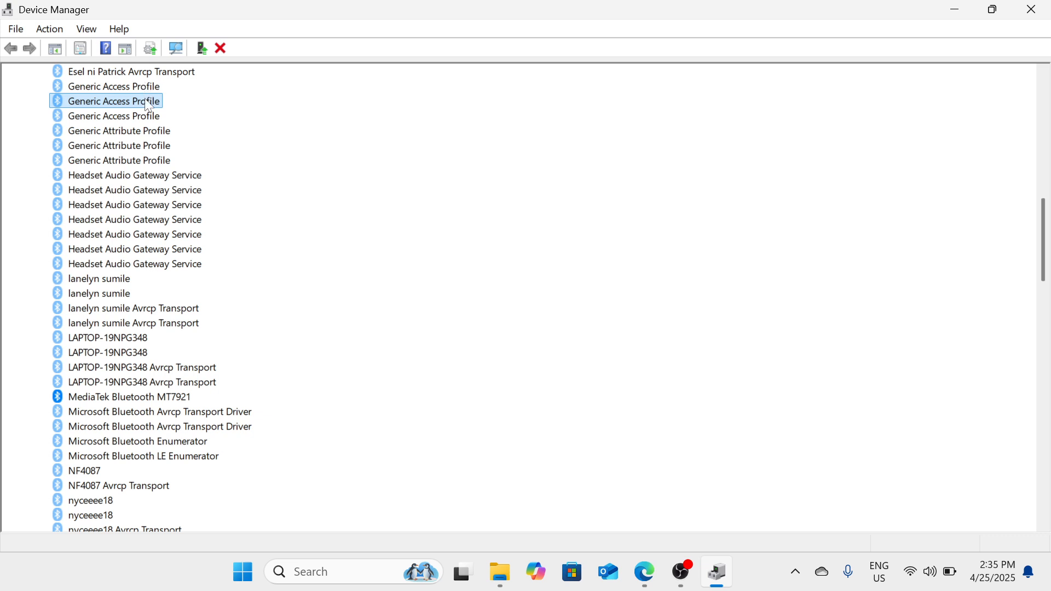
{"action": "right_click", "coordinate": [148, 106]}
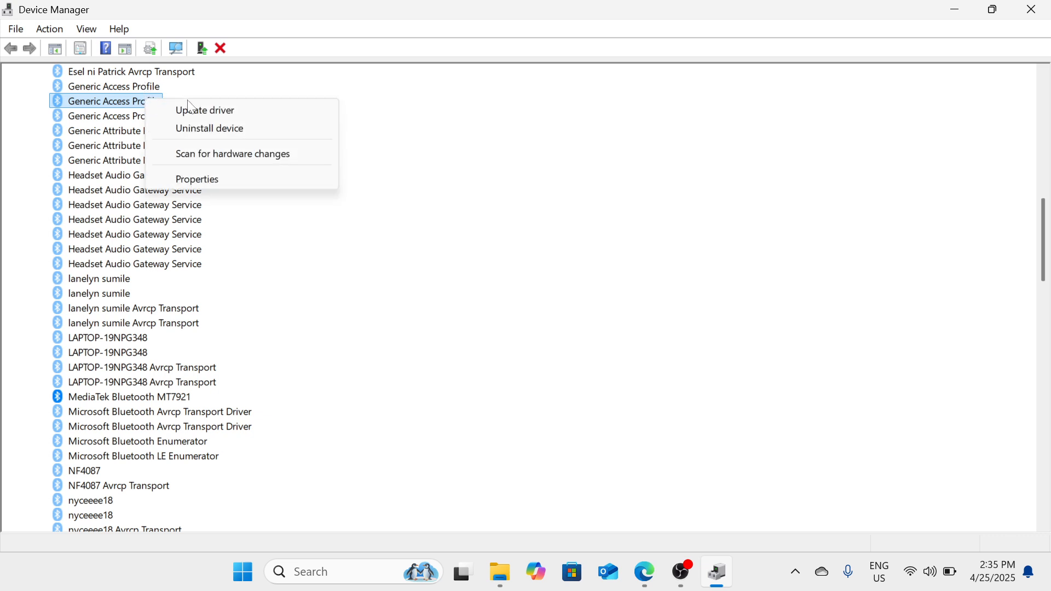
{"action": "left_click", "coordinate": [217, 117]}
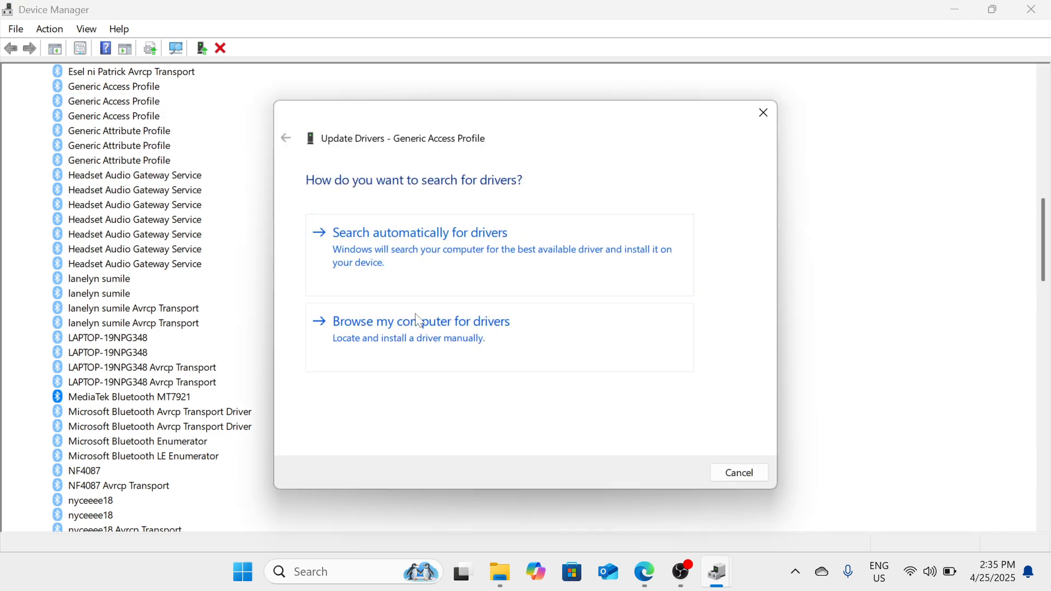
{"action": "left_click", "coordinate": [453, 347]}
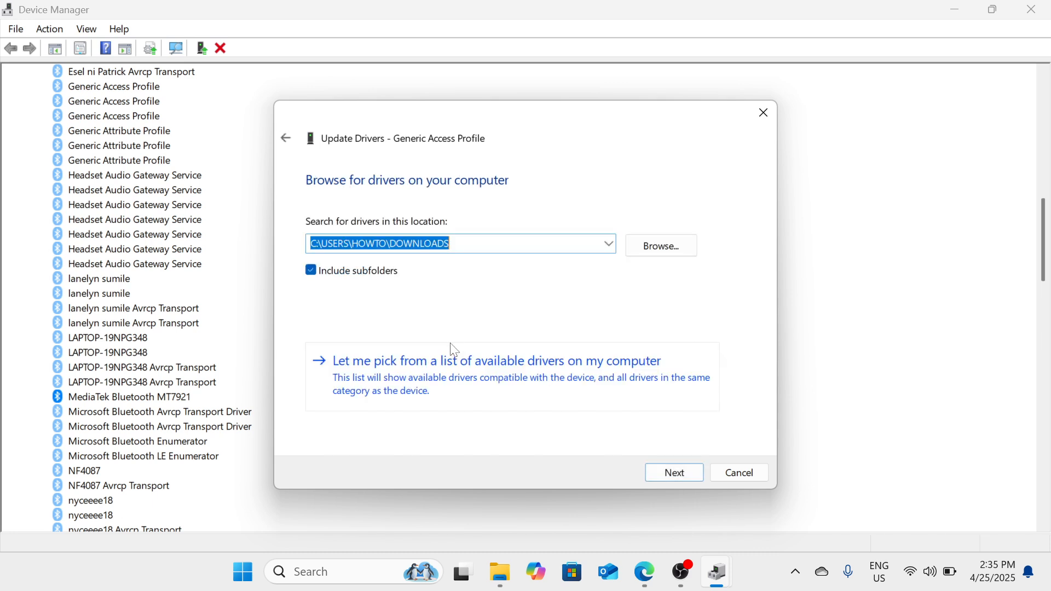
{"action": "left_click", "coordinate": [447, 396]}
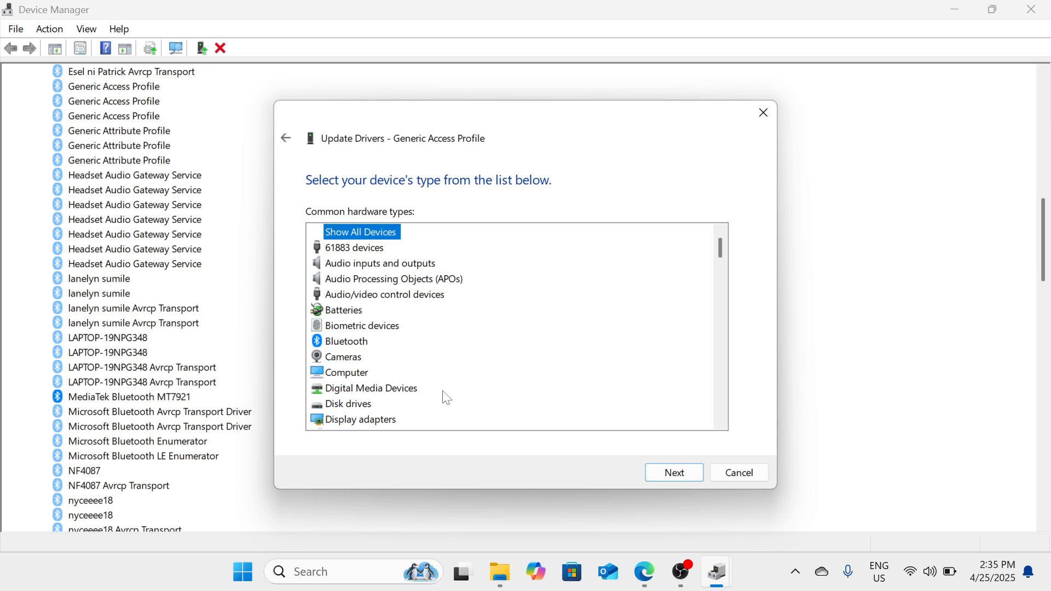
Choose Bluetooth as the hardware type, select the Generic Access Profile model, and cancel the driver update.
{"action": "double_click", "coordinate": [363, 344]}
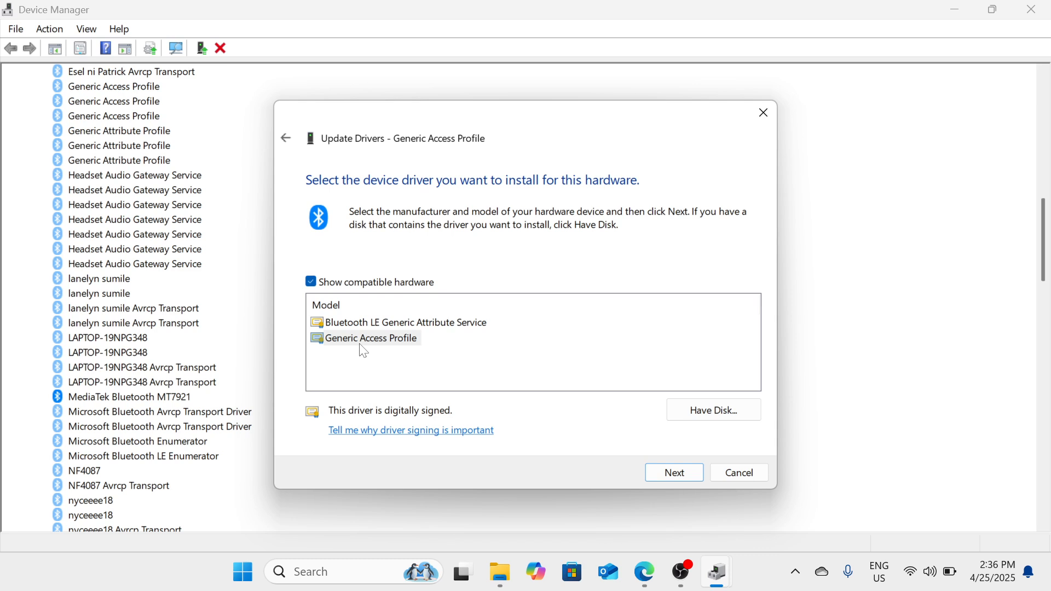
{"action": "left_click", "coordinate": [385, 341]}
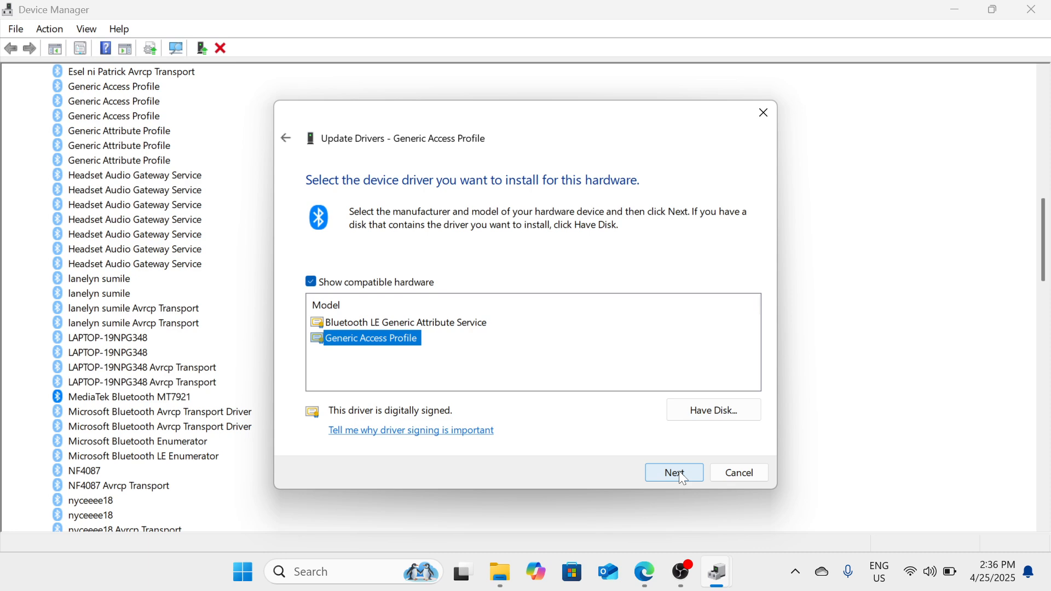
{"action": "left_click", "coordinate": [744, 473]}
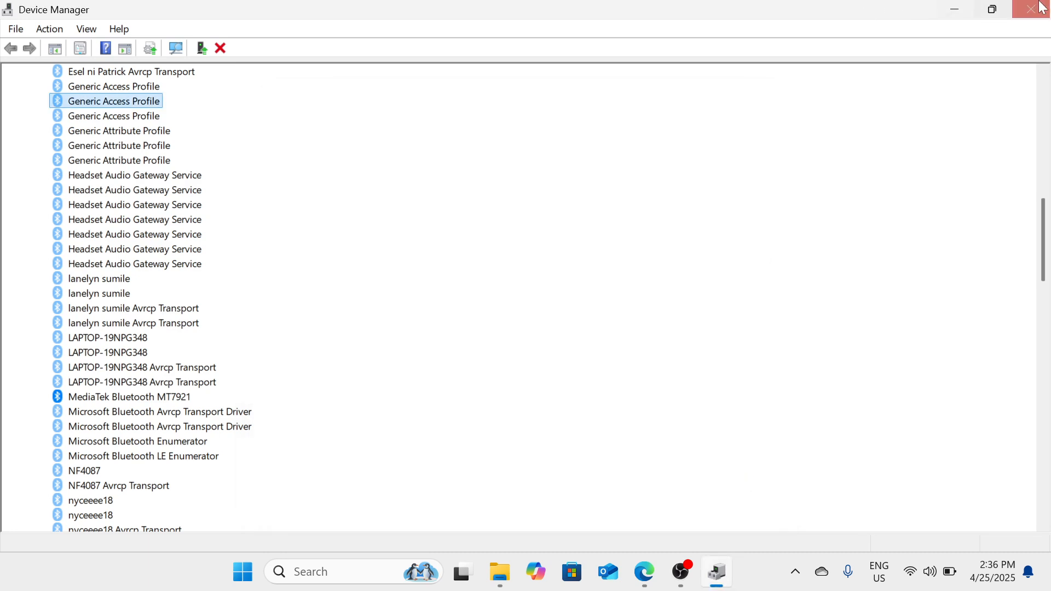
Close Device Manager.
{"action": "left_click", "coordinate": [1033, 9]}
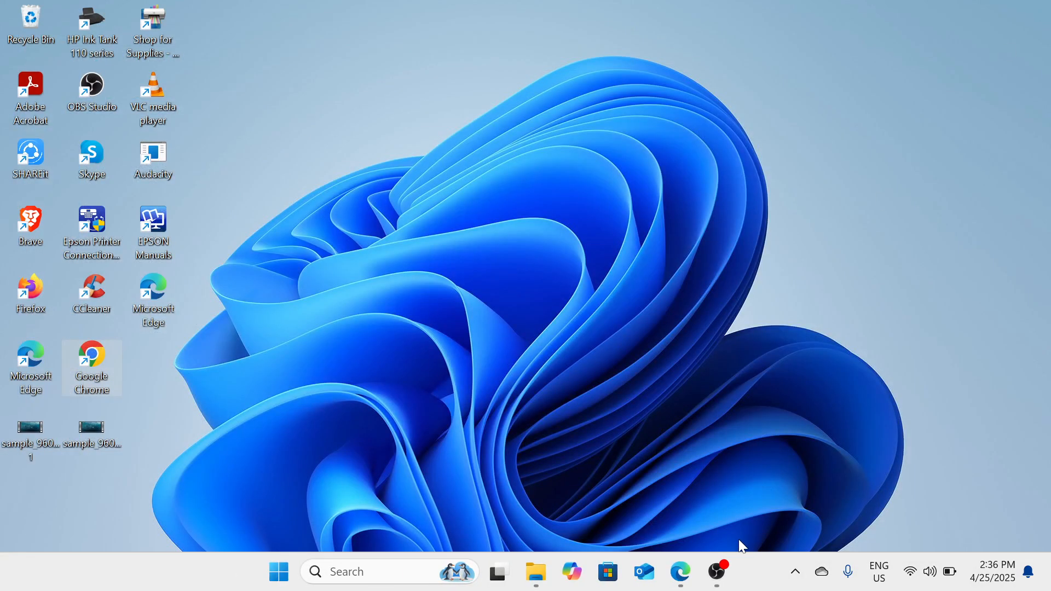
{"action": "left_click", "coordinate": [726, 584]}
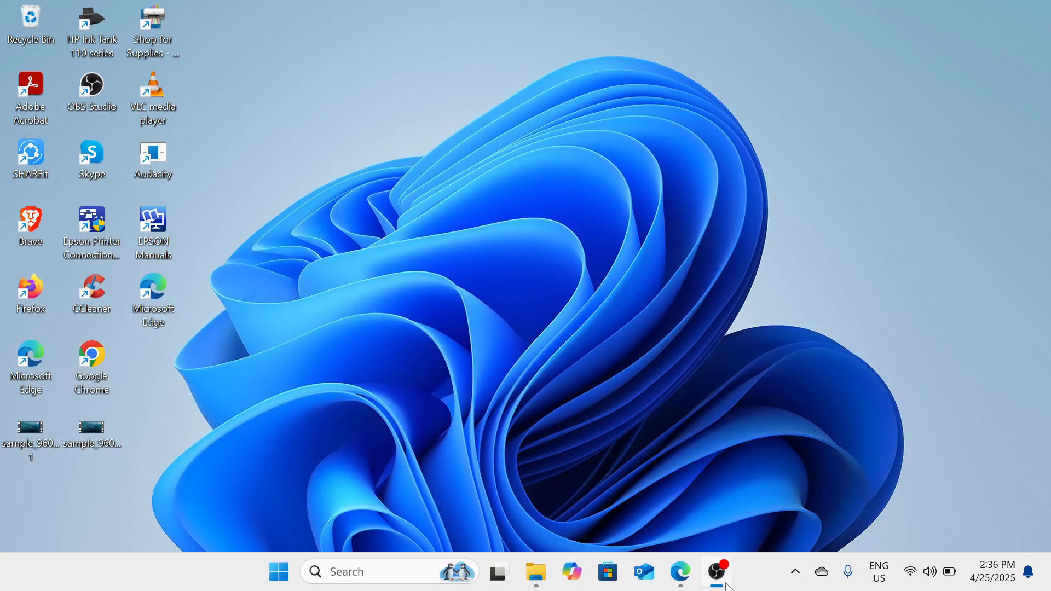